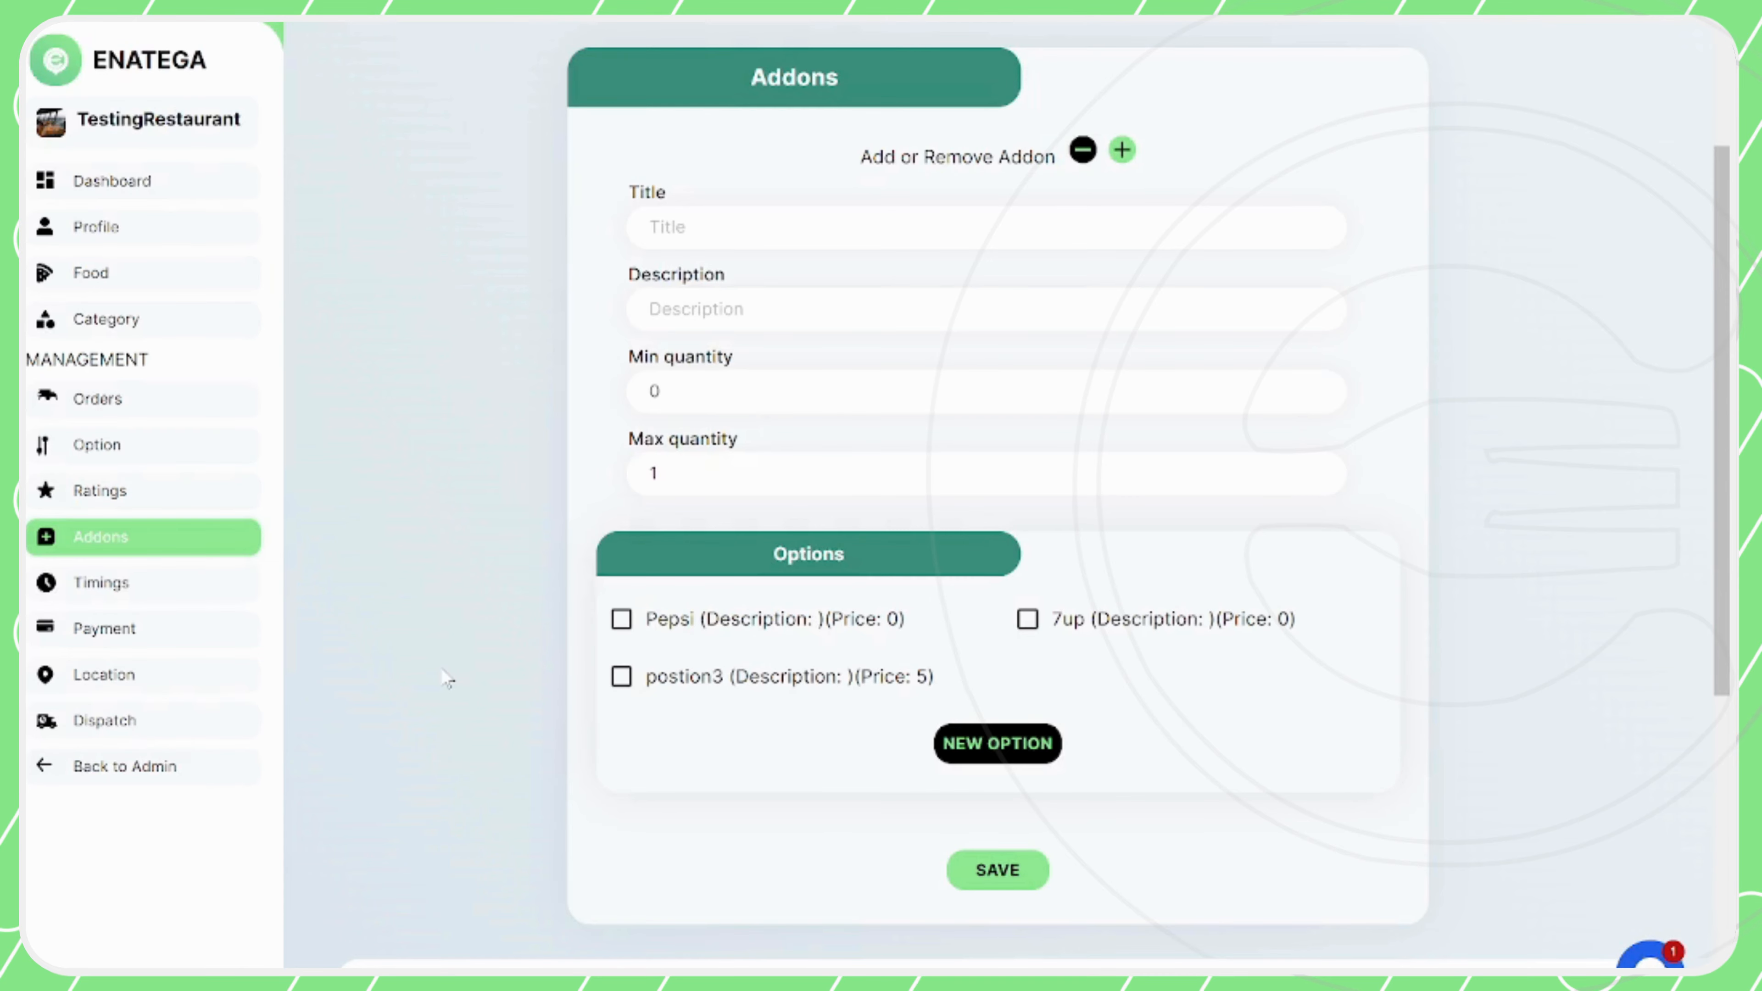
# Examine the addon choices offered under the food form's variations, and return to the restaurant's addon list
pyautogui.click(91, 273)
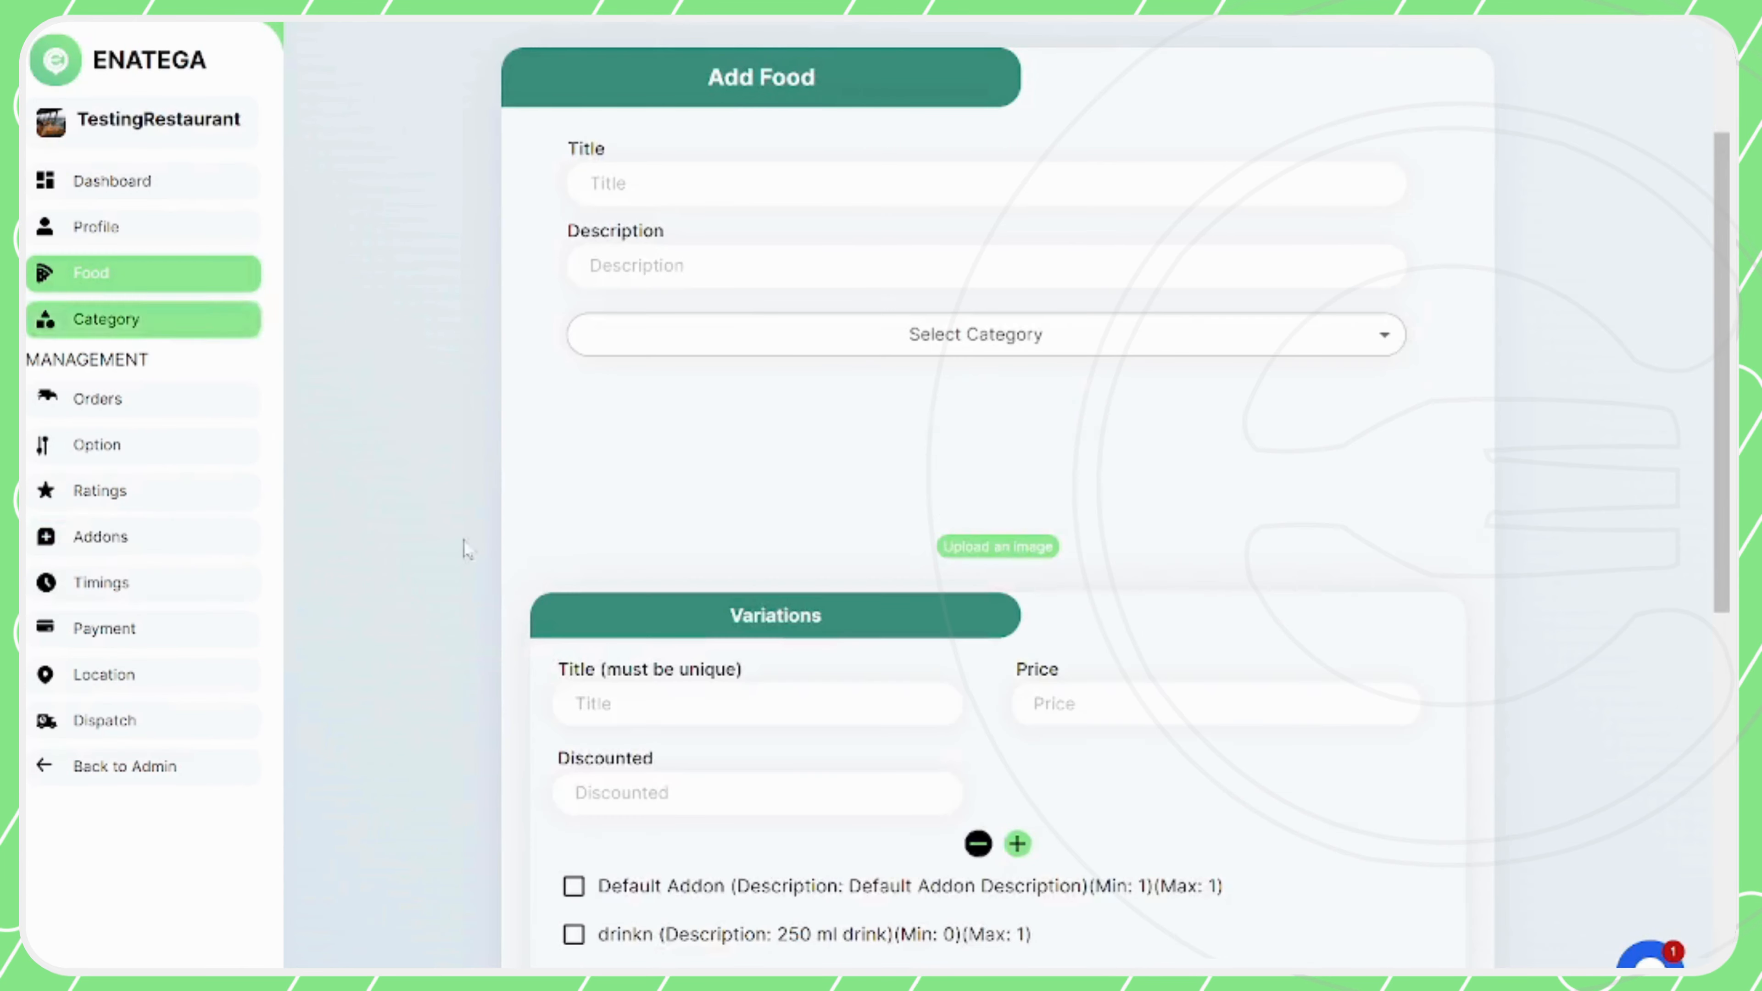
pyautogui.scroll(-5, 485, 555)
pyautogui.scroll(-2, 624, 659)
pyautogui.scroll(-1, 829, 806)
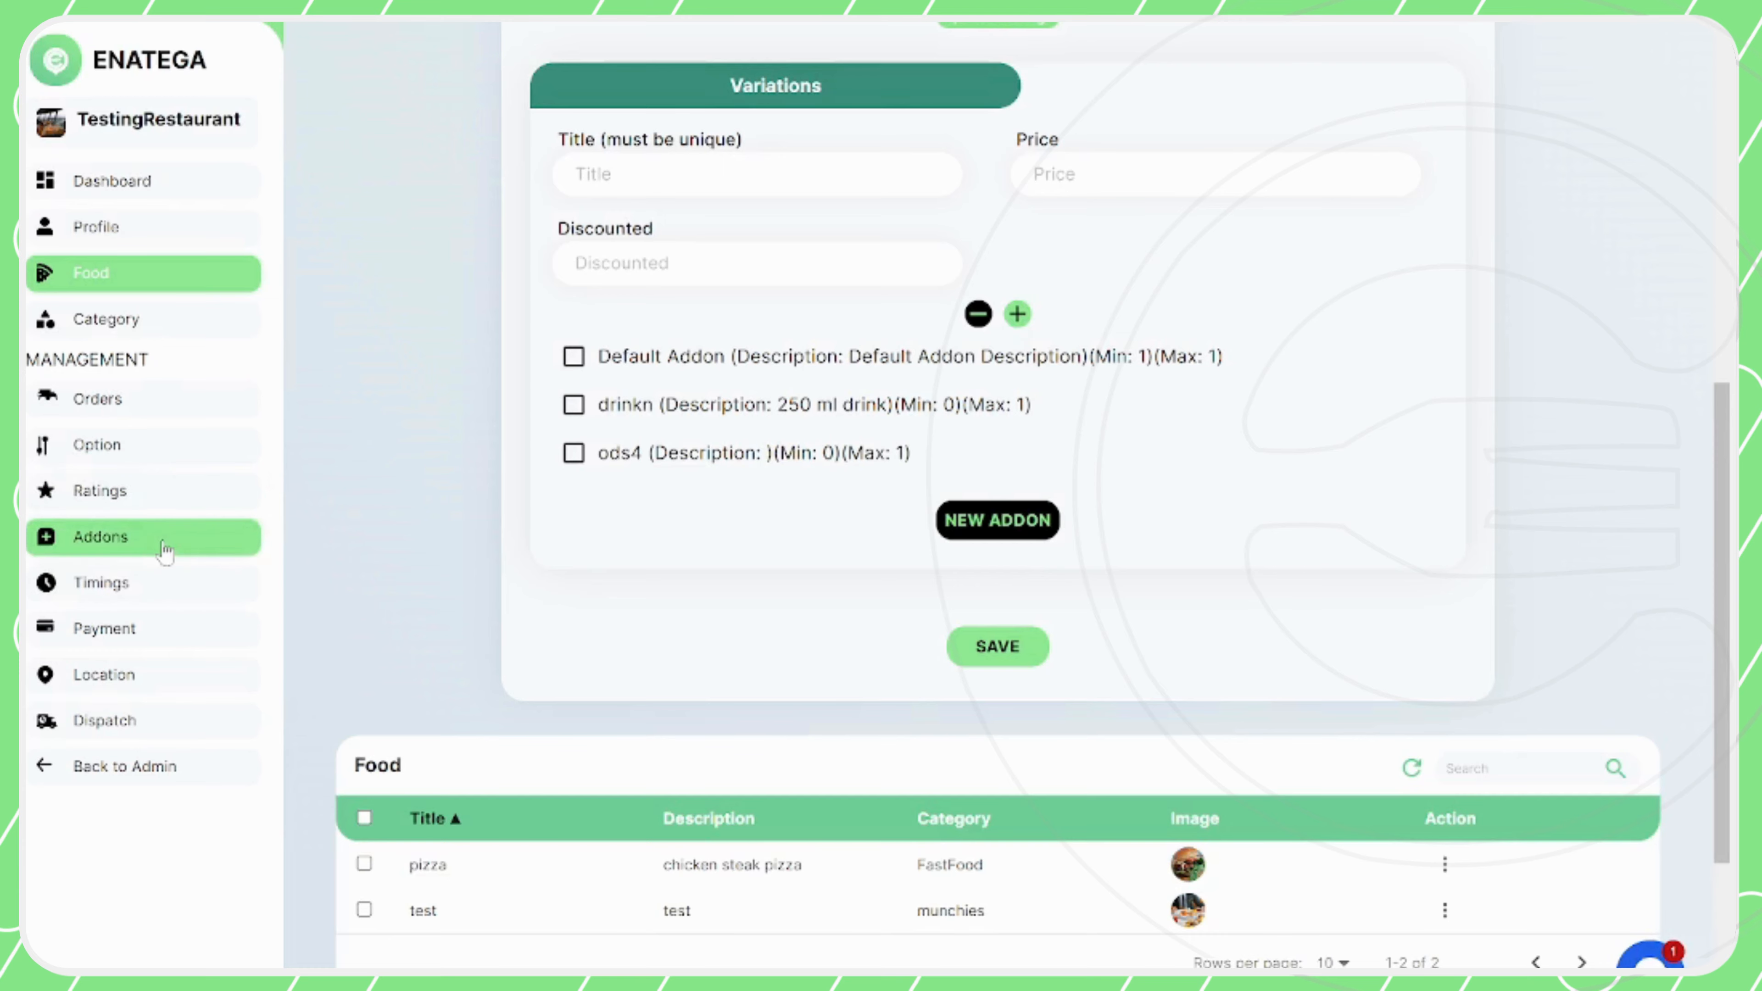
pyautogui.click(164, 550)
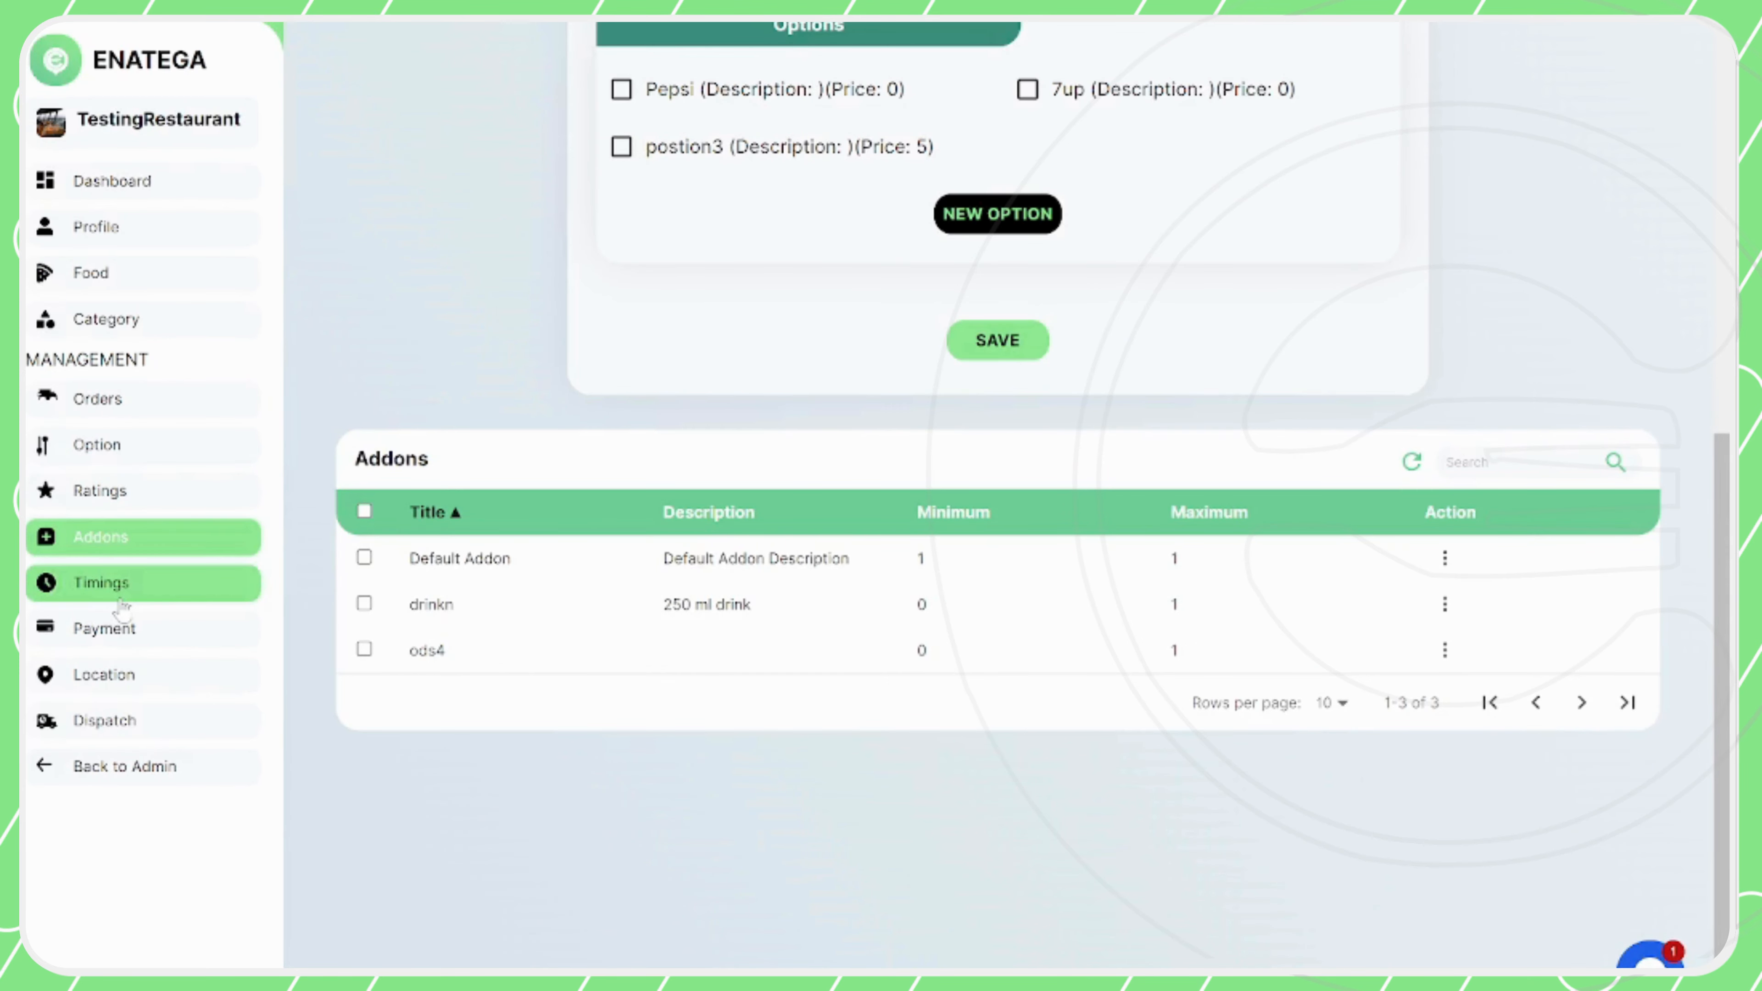
# Review the restaurant's weekly opening times and its payment page
pyautogui.click(120, 600)
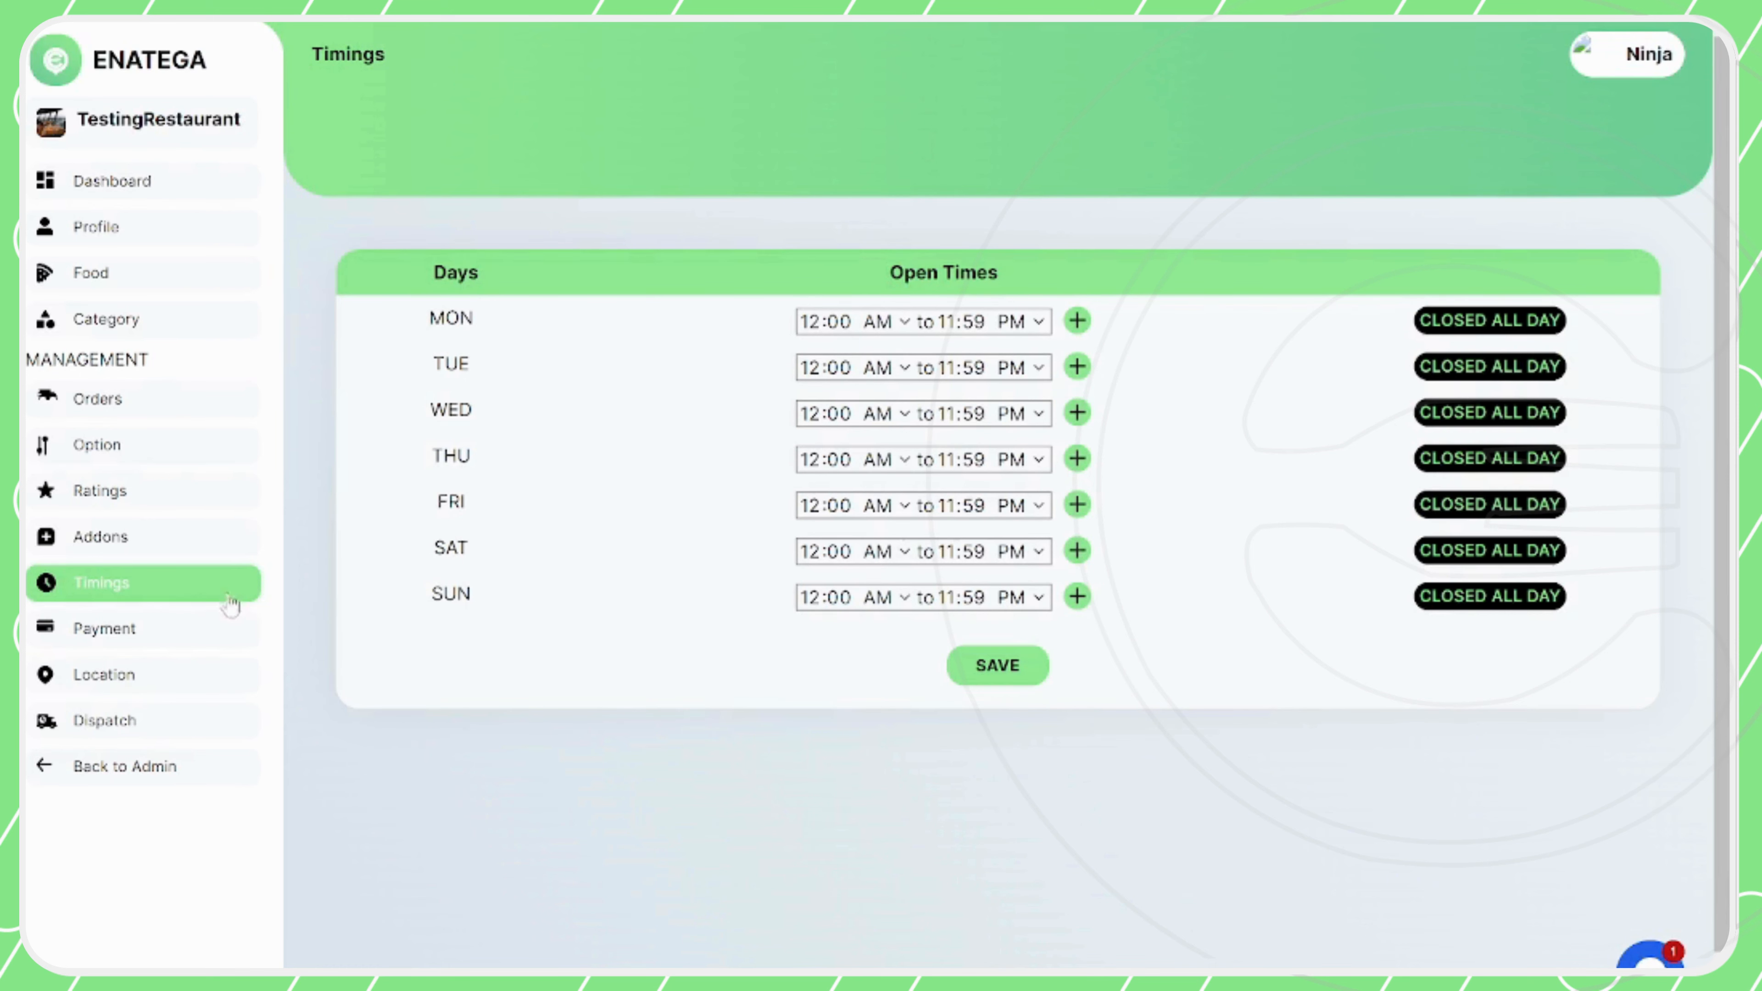
pyautogui.click(206, 626)
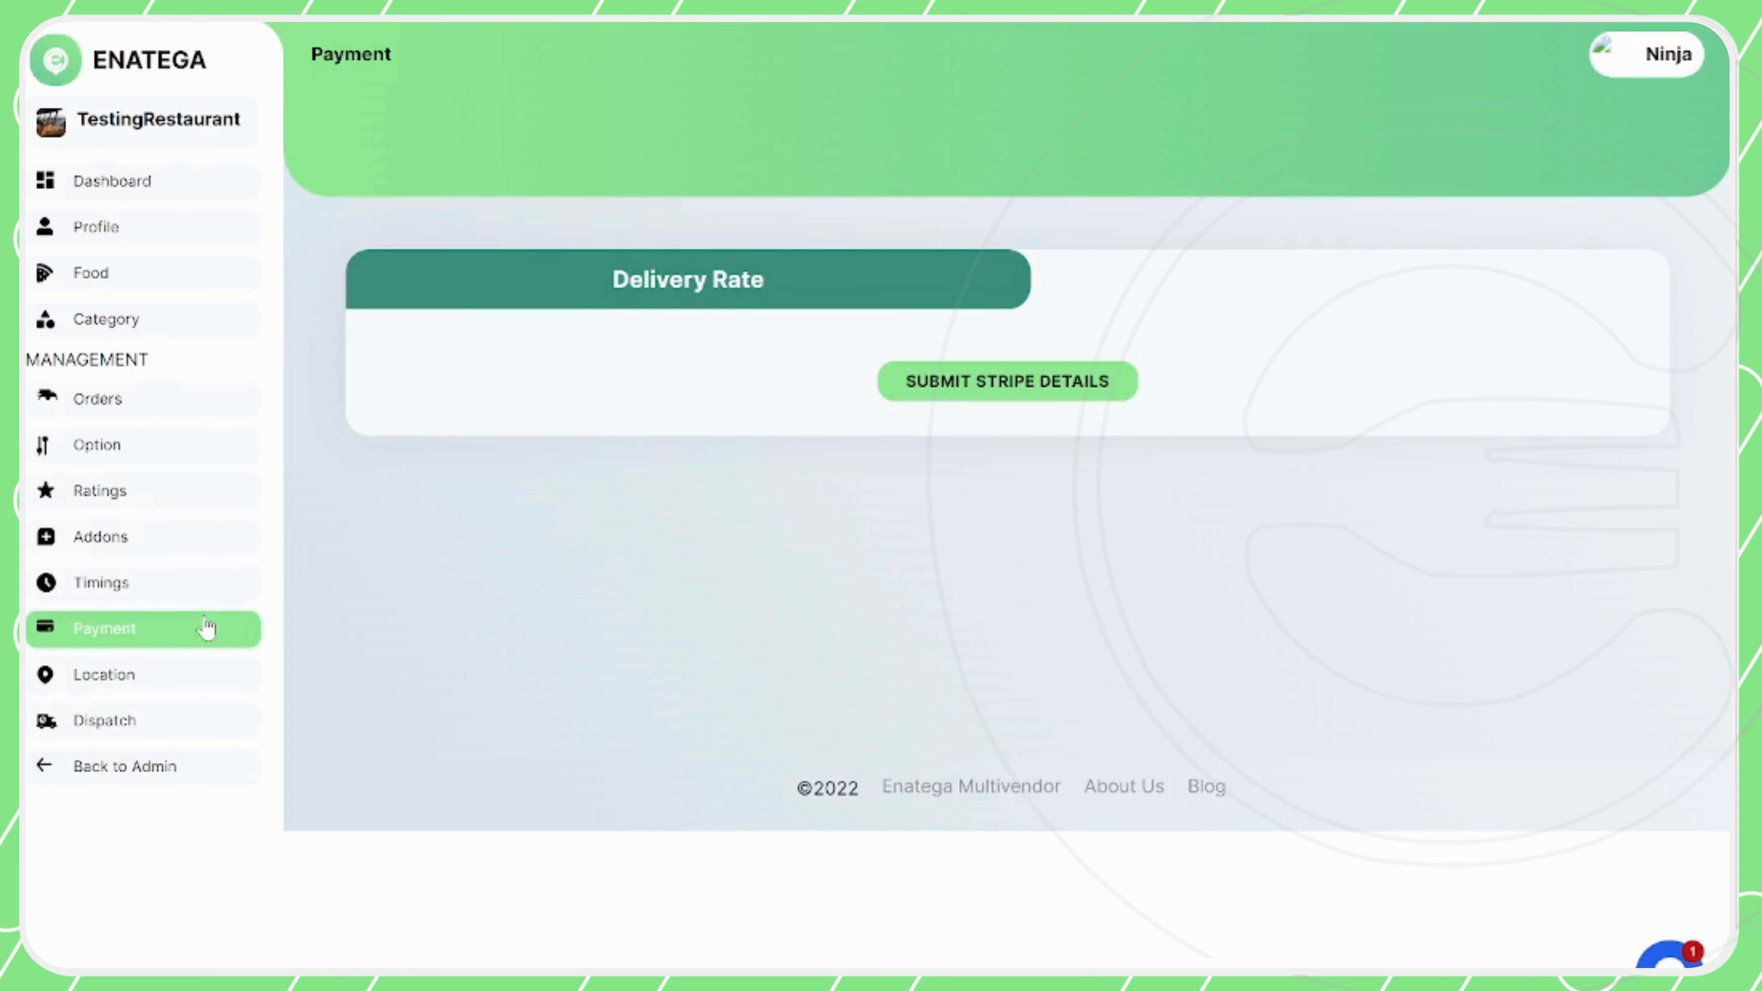
# Open the restaurant's location settings and try moving the restaurant marker to Sector N, just above Awami Villas 3
pyautogui.click(170, 677)
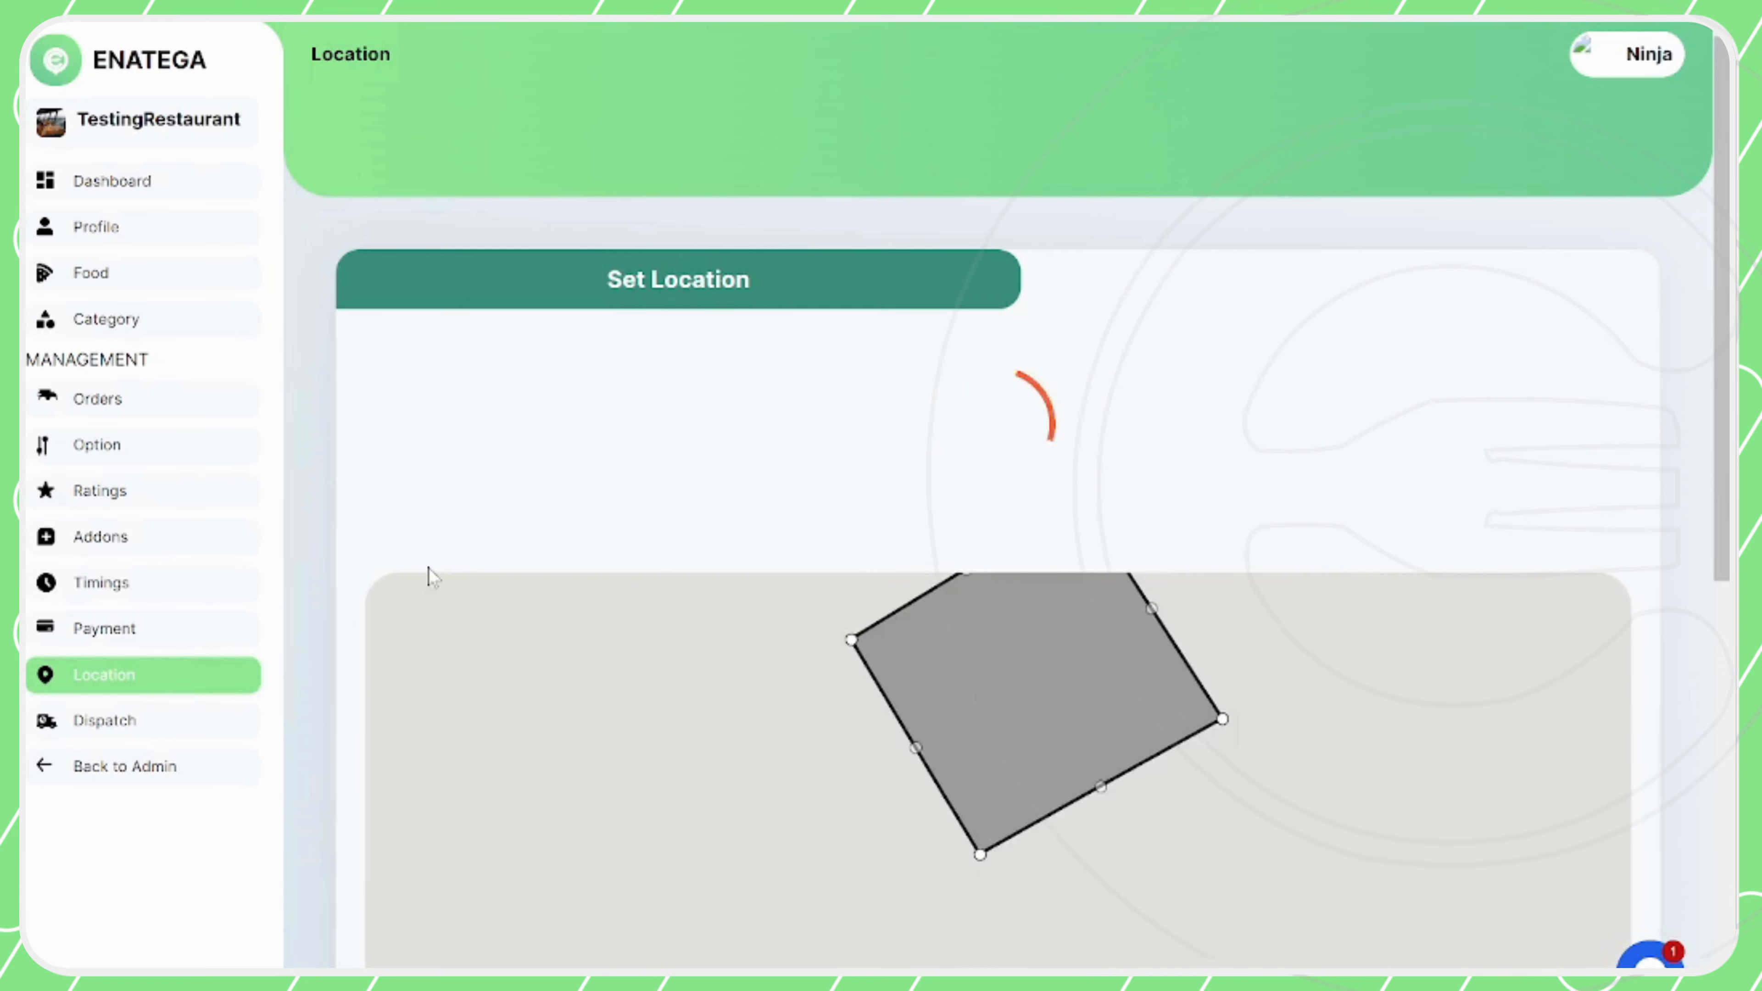
pyautogui.scroll(-4, 424, 570)
pyautogui.scroll(-1, 427, 567)
pyautogui.scroll(1, 427, 567)
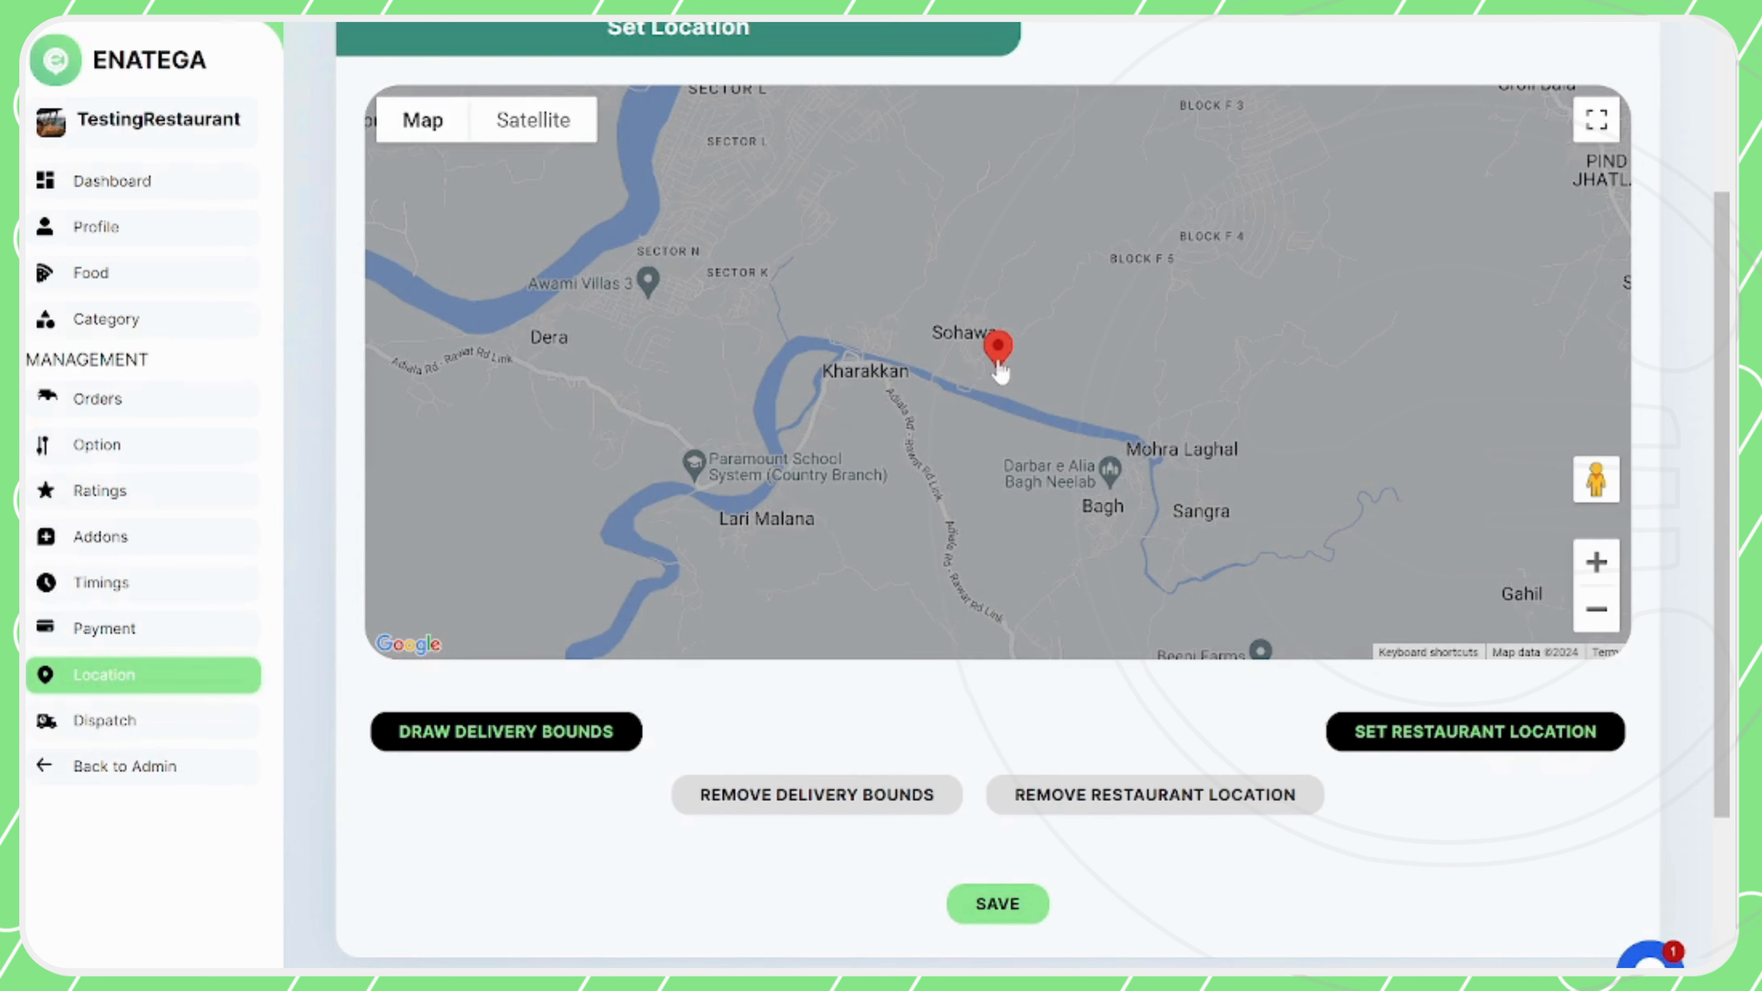
pyautogui.moveTo(1000, 371)
pyautogui.mouseDown()
pyautogui.moveTo(972, 332)
pyautogui.moveTo(908, 345)
pyautogui.moveTo(988, 328)
pyautogui.moveTo(1074, 350)
pyautogui.moveTo(1040, 416)
pyautogui.moveTo(909, 364)
pyautogui.moveTo(969, 352)
pyautogui.moveTo(1062, 384)
pyautogui.moveTo(997, 290)
pyautogui.moveTo(953, 279)
pyautogui.moveTo(834, 315)
pyautogui.moveTo(841, 251)
pyautogui.moveTo(751, 244)
pyautogui.moveTo(691, 265)
pyautogui.mouseUp()
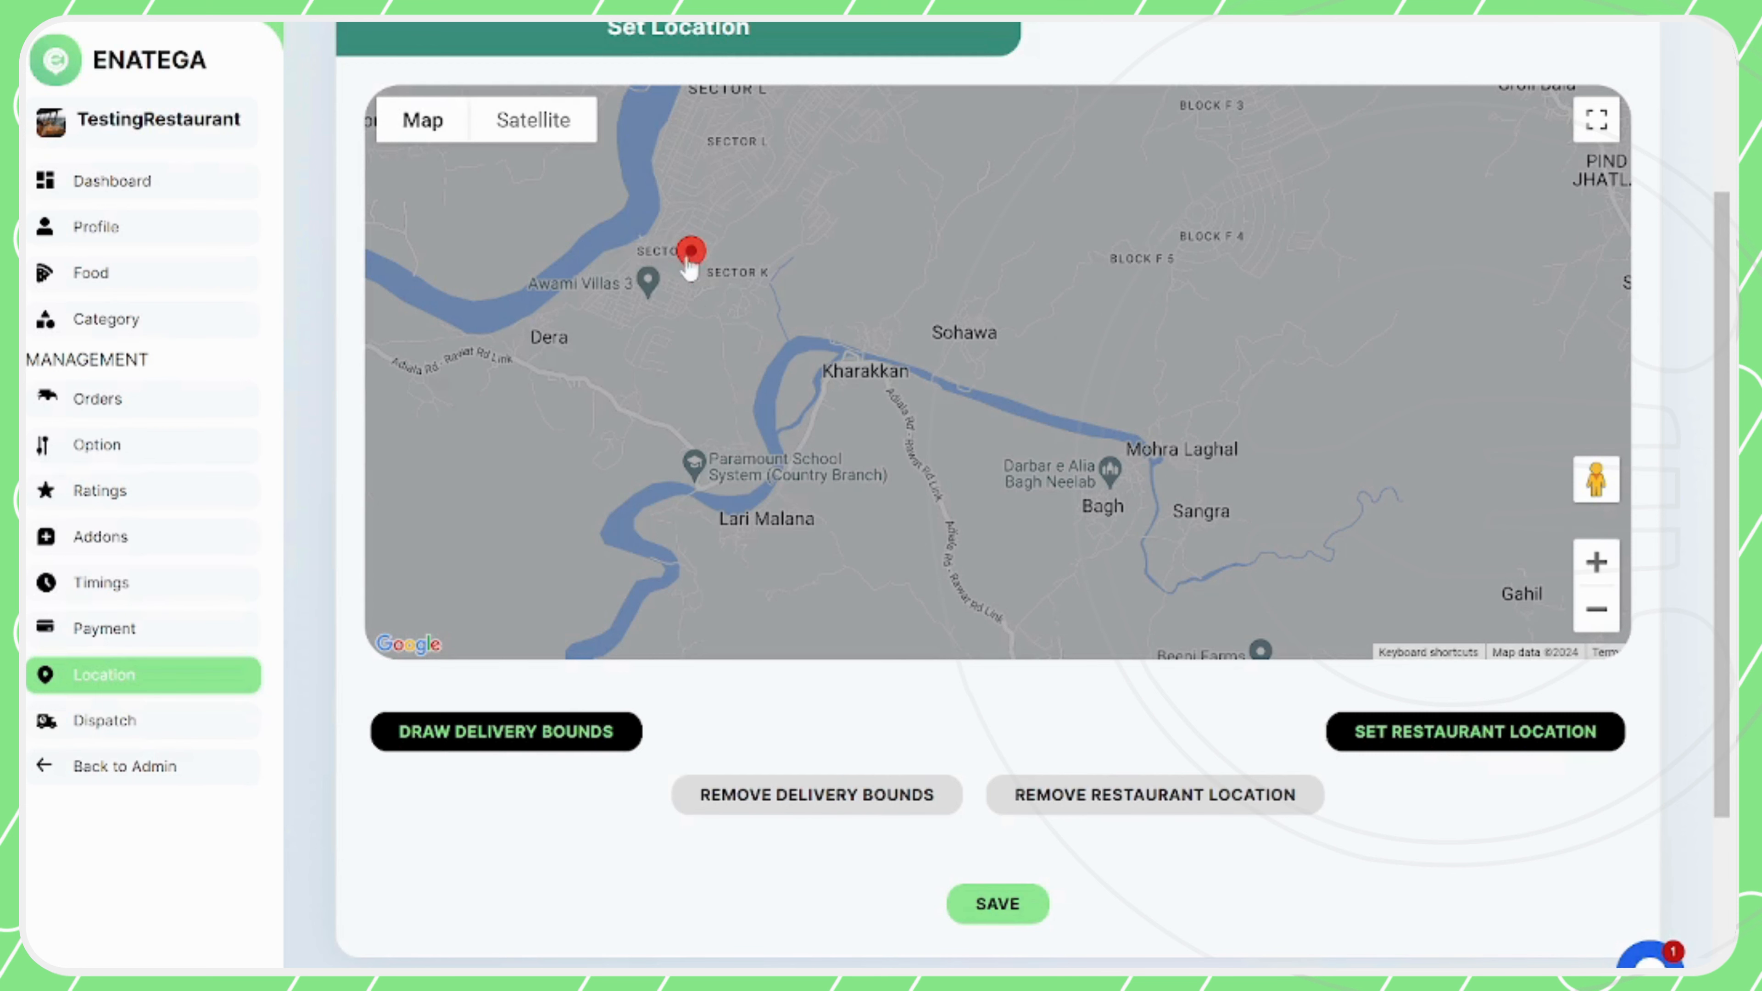
pyautogui.scroll(1, 721, 687)
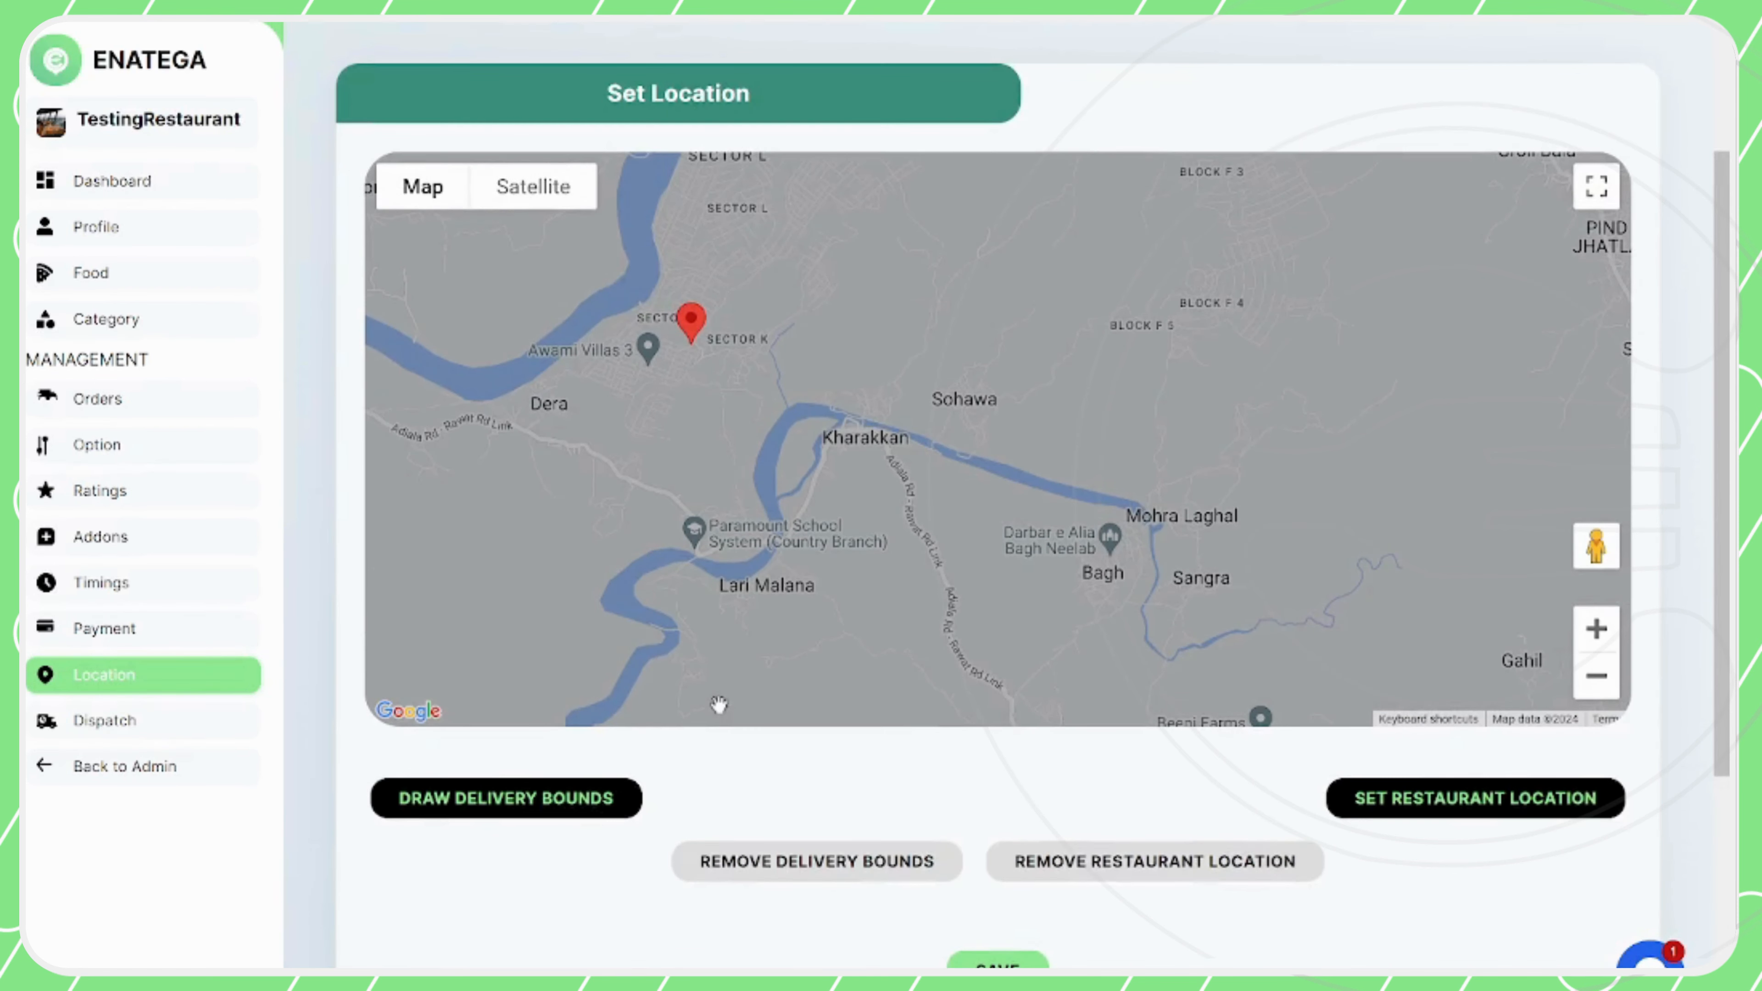
# Remove the existing restaurant location and delivery bounds from the map
pyautogui.click(1006, 876)
pyautogui.click(878, 875)
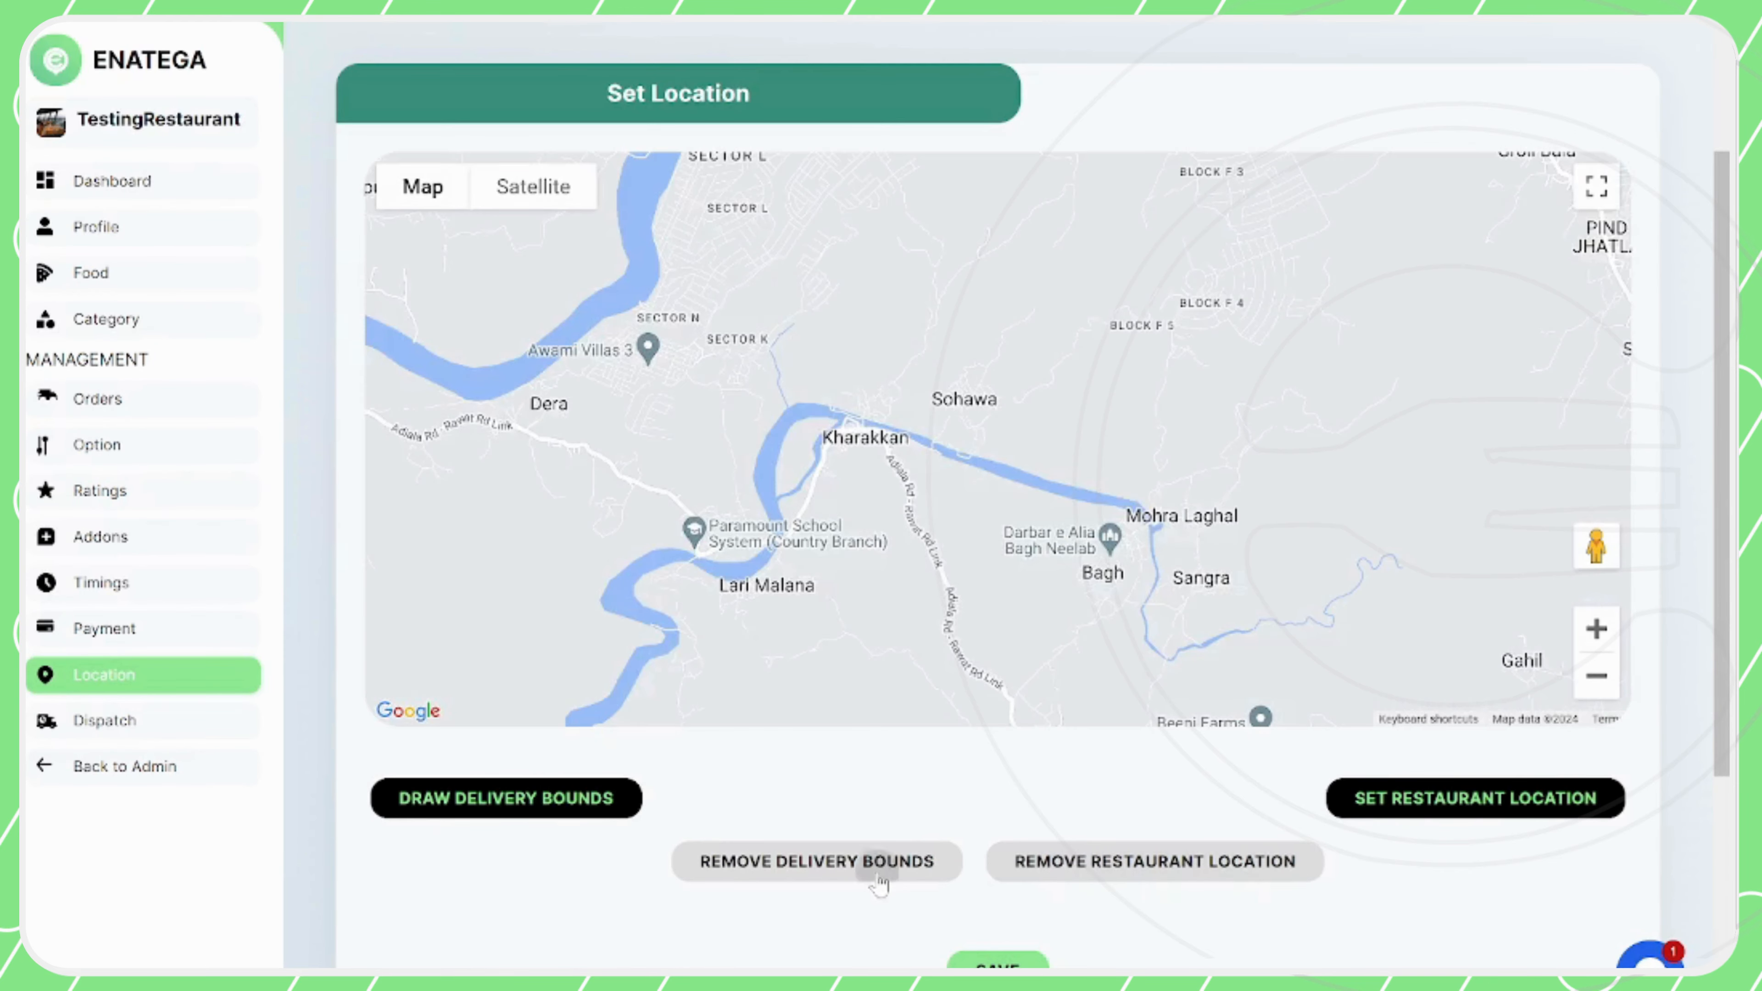
# Place a new restaurant marker in central India, north of Rajesh Kirana Store and west of Zadgaon
pyautogui.scroll(-3, 831, 416)
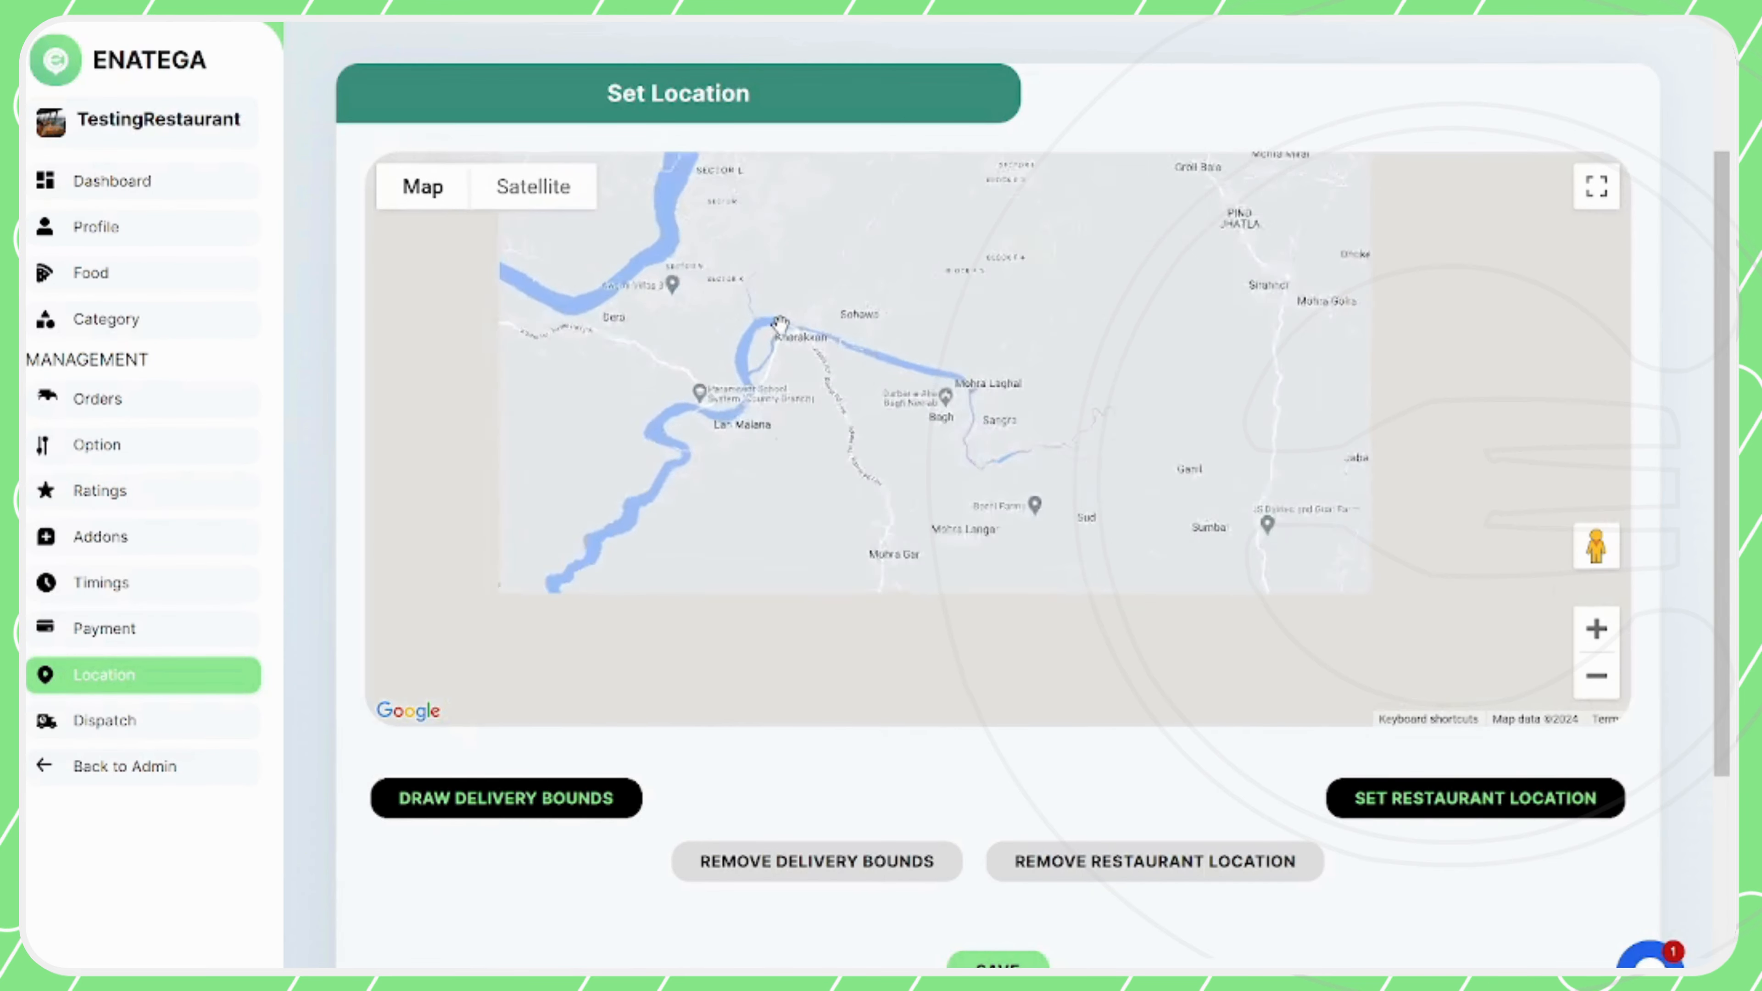
pyautogui.moveTo(663, 356); pyautogui.dragTo(858, 417)
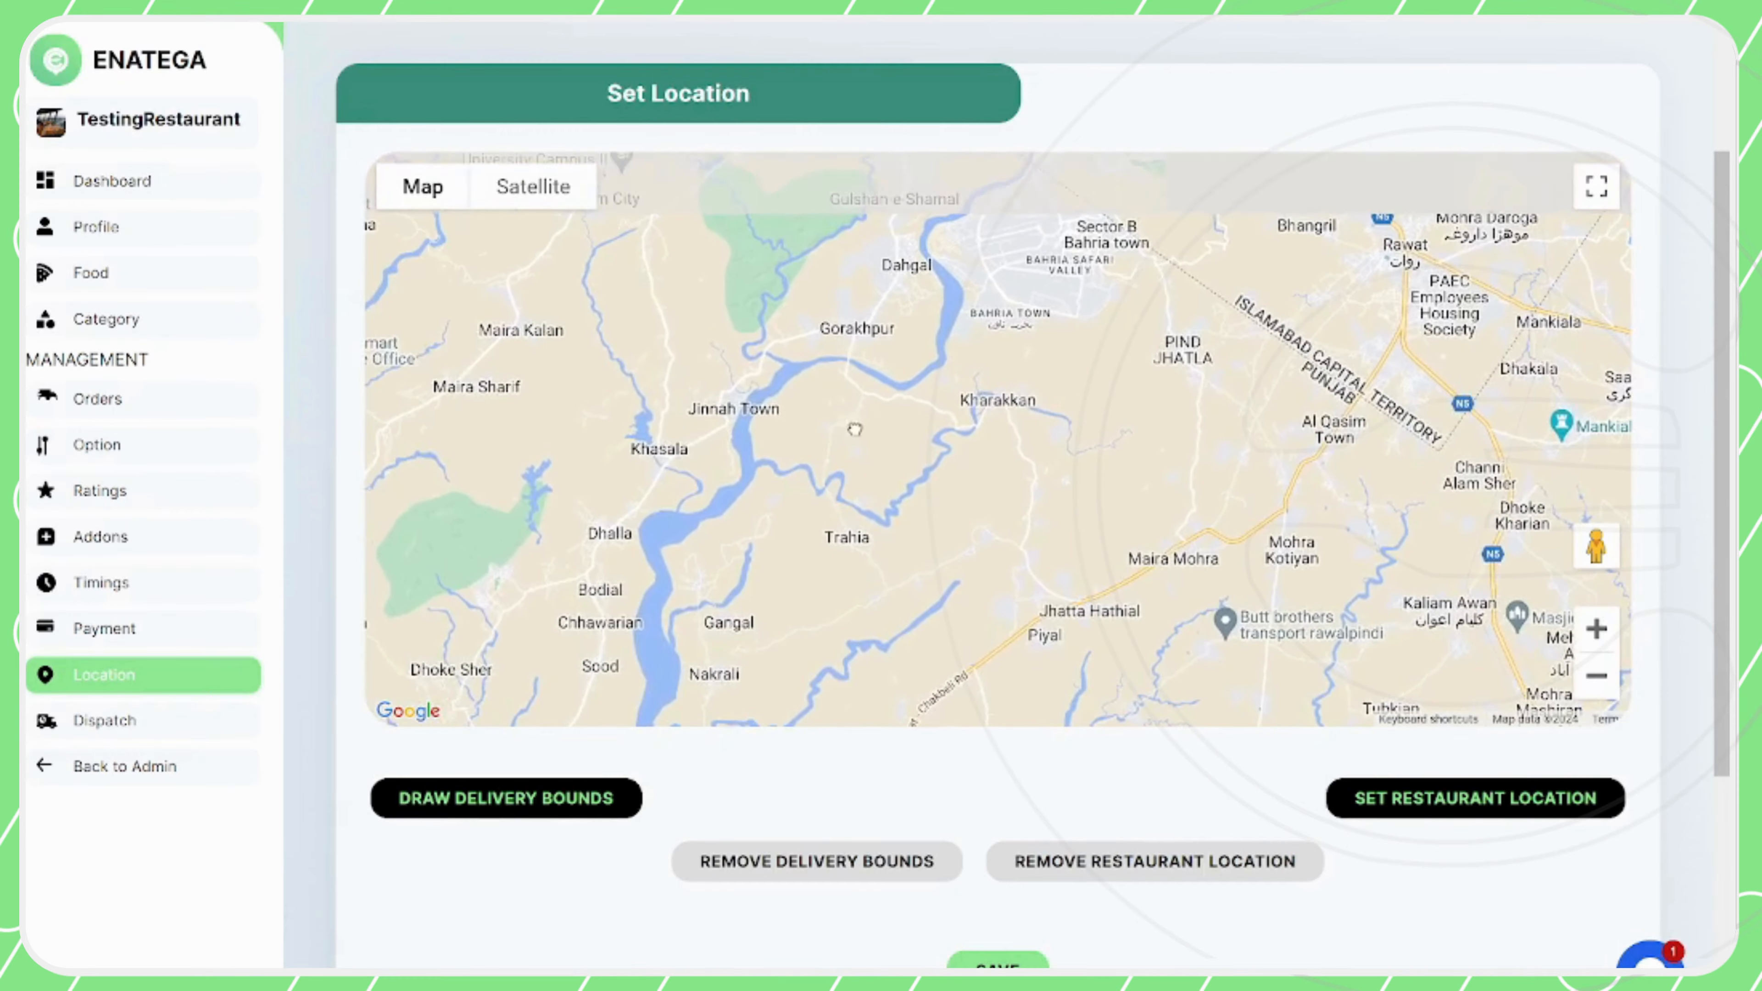
pyautogui.moveTo(838, 280); pyautogui.dragTo(785, 510)
pyautogui.scroll(-2, 785, 510)
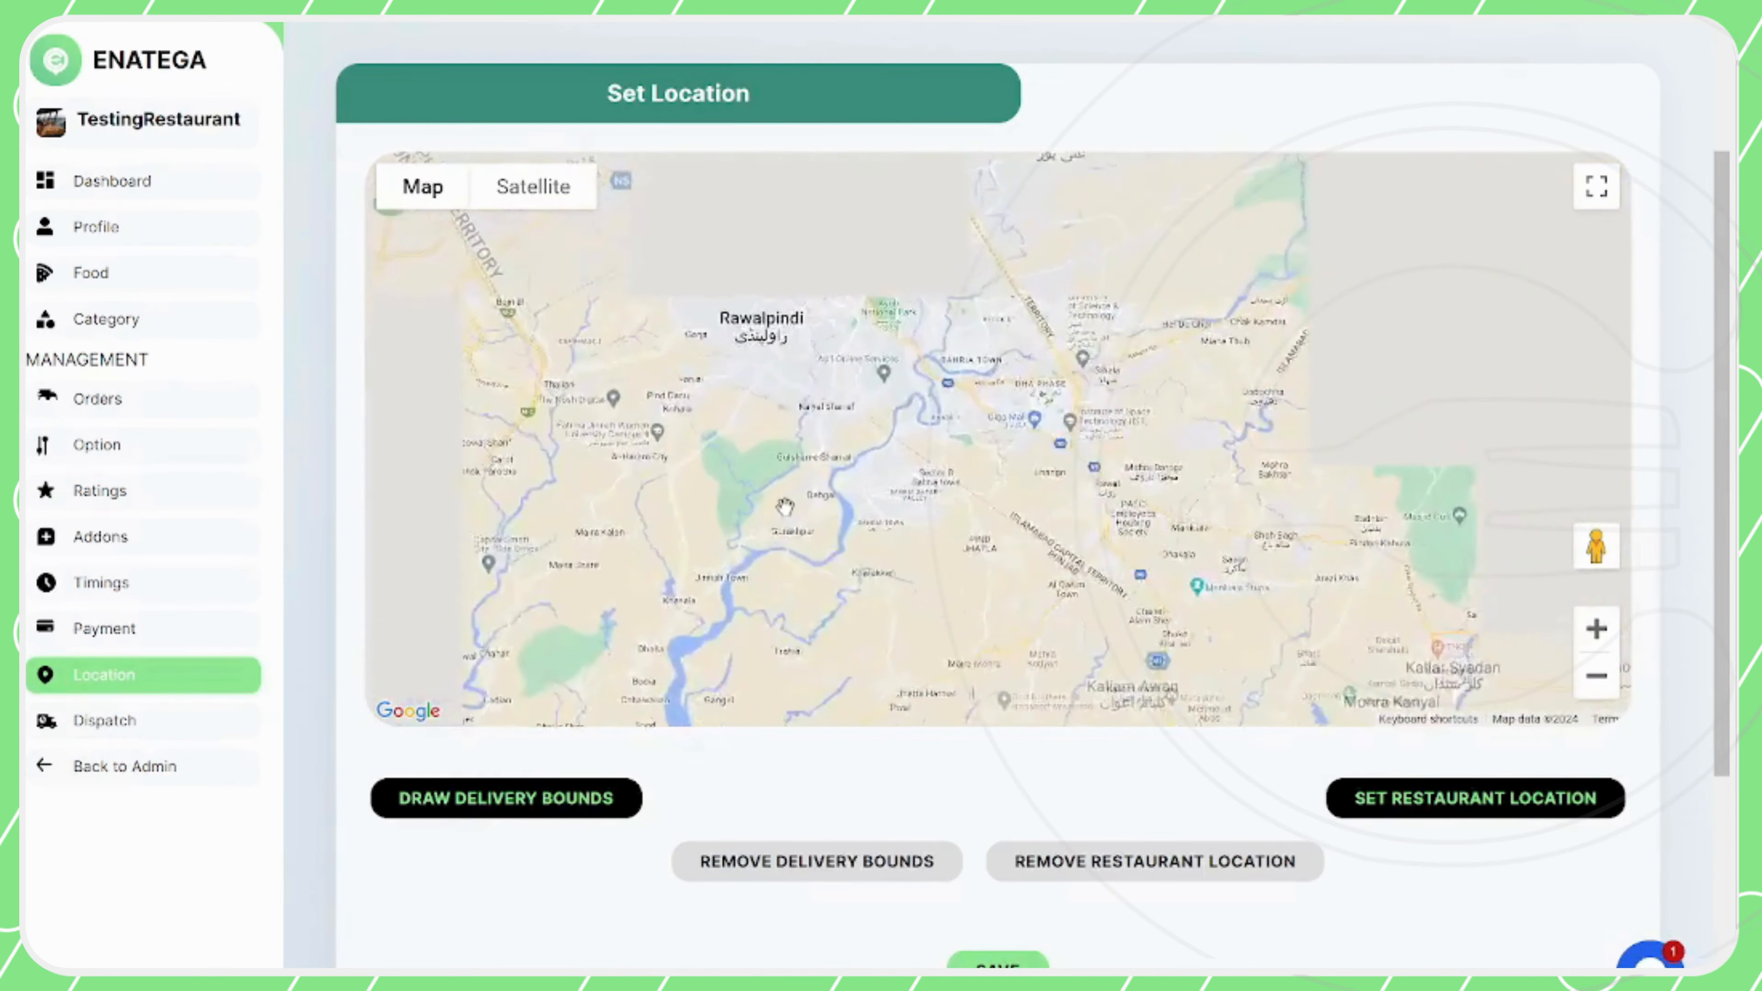
pyautogui.scroll(-2, 785, 510)
pyautogui.moveTo(1003, 381); pyautogui.dragTo(660, 476)
pyautogui.moveTo(897, 540); pyautogui.dragTo(509, 756)
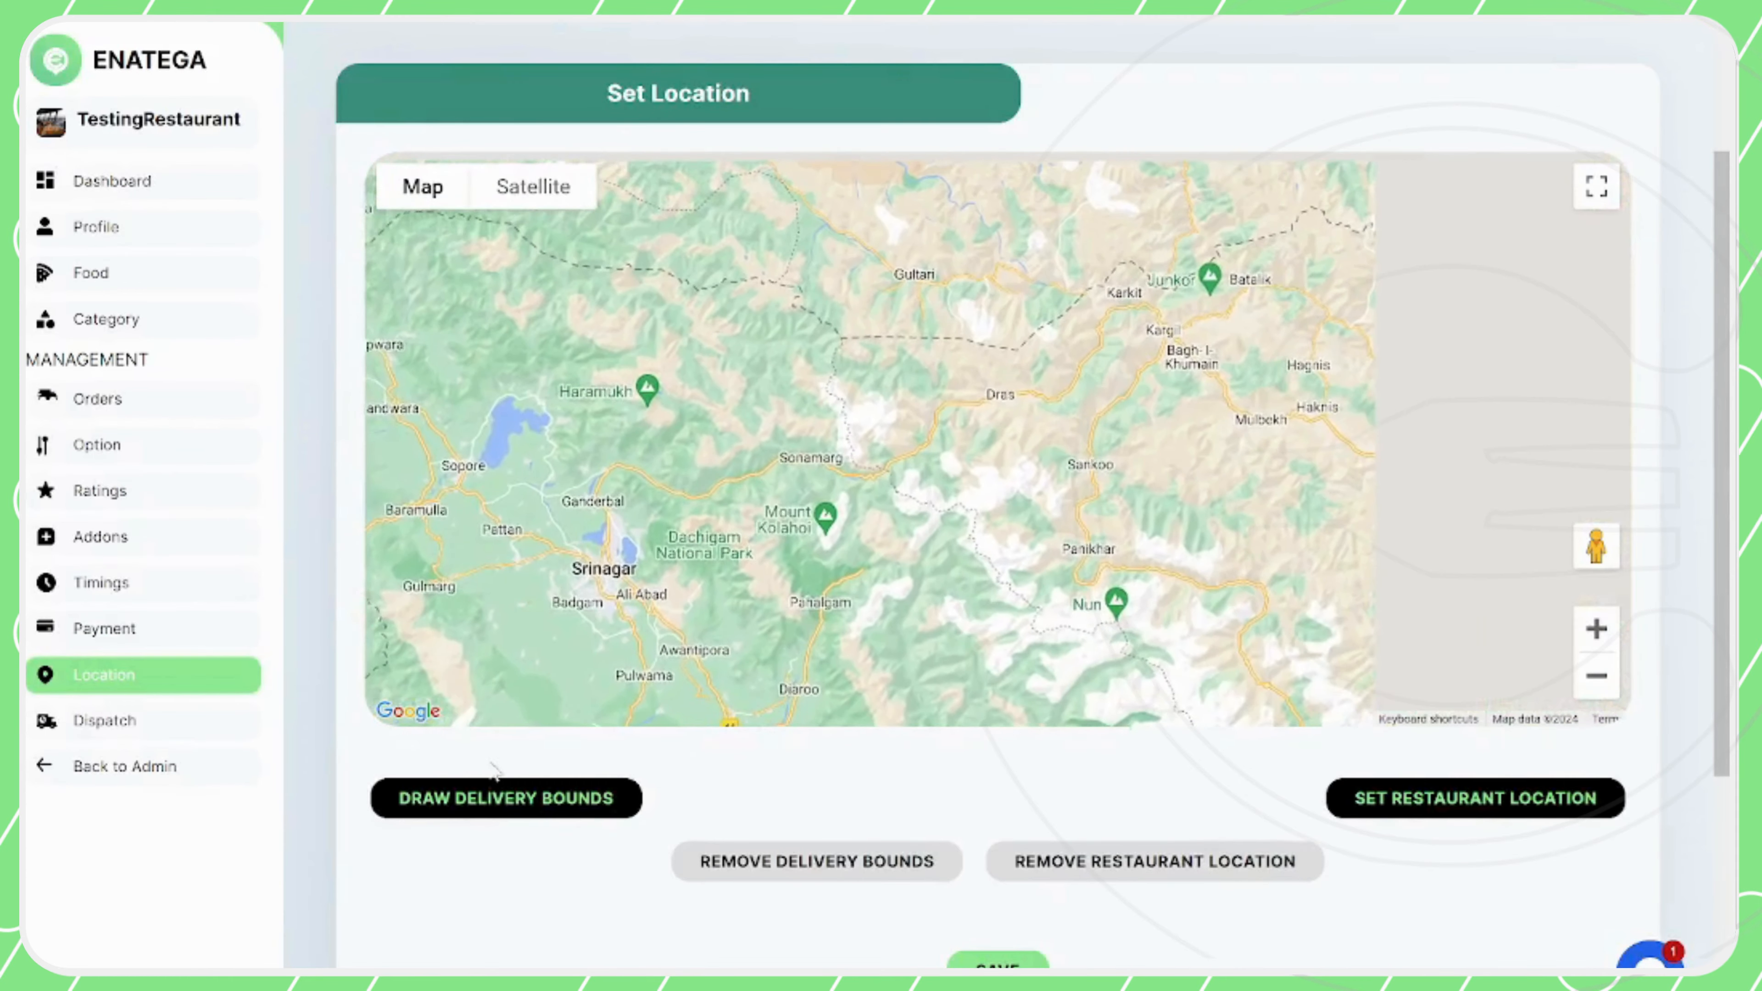
pyautogui.scroll(-1, 757, 552)
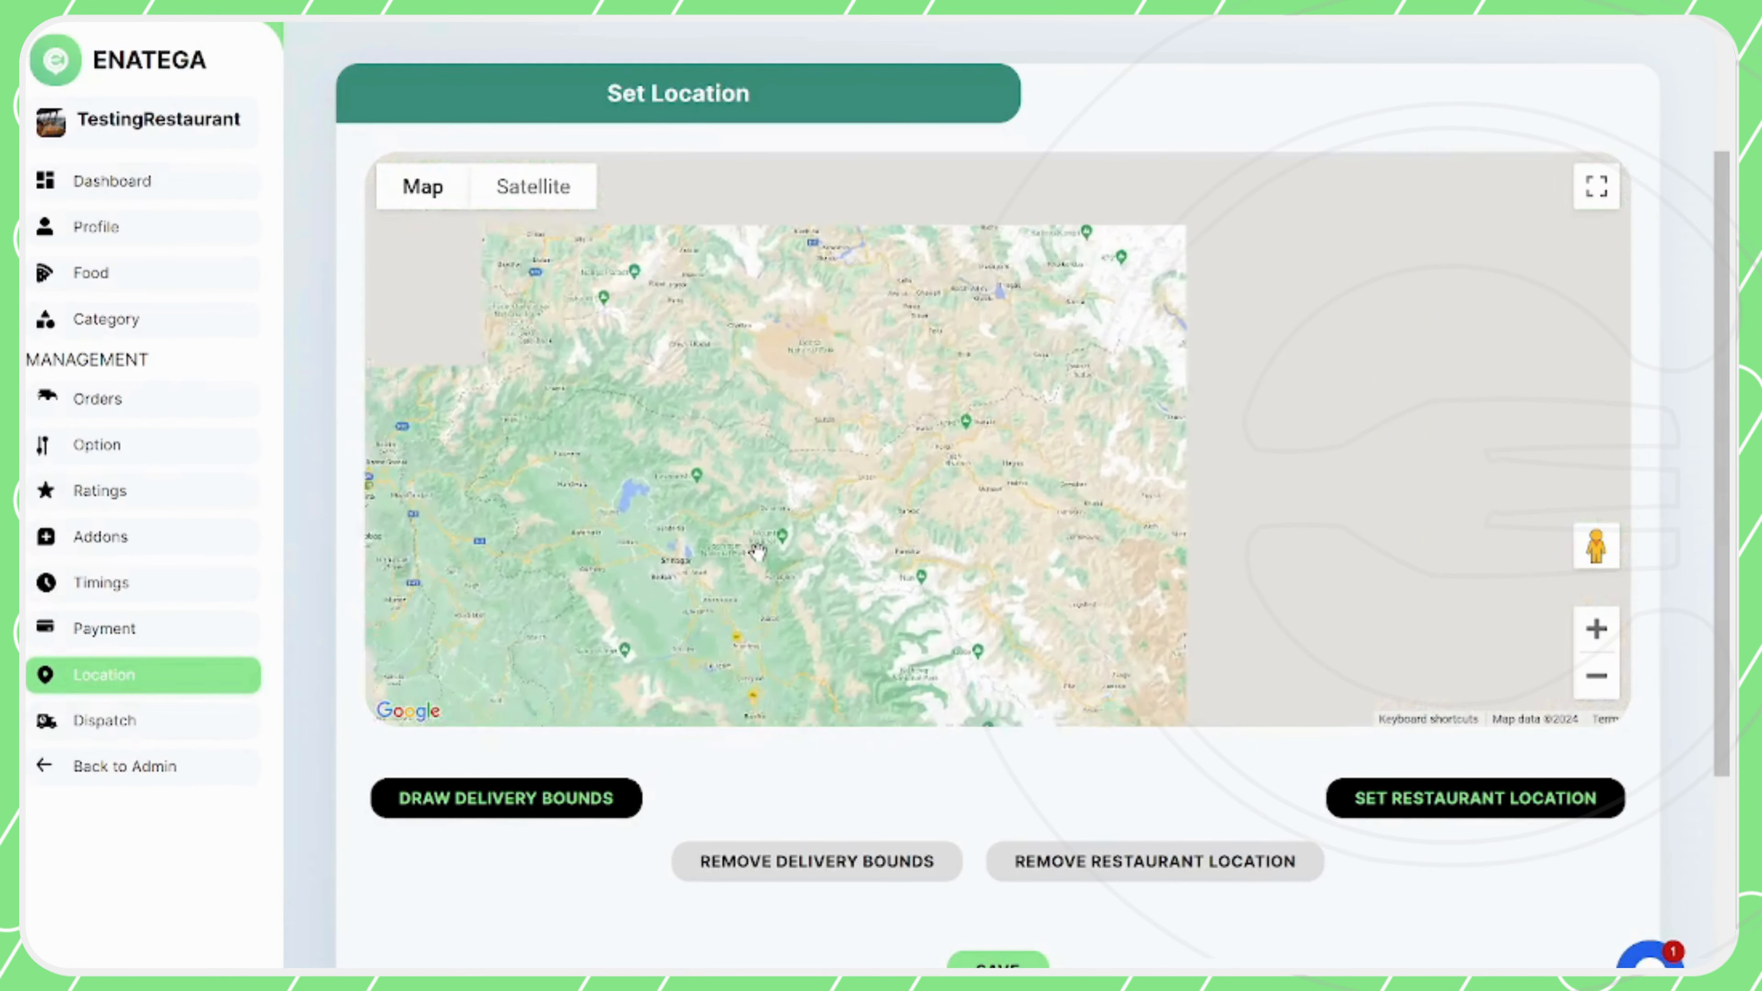
pyautogui.scroll(-1, 758, 552)
pyautogui.moveTo(544, 430); pyautogui.dragTo(628, 2)
pyautogui.scroll(5, 927, 506)
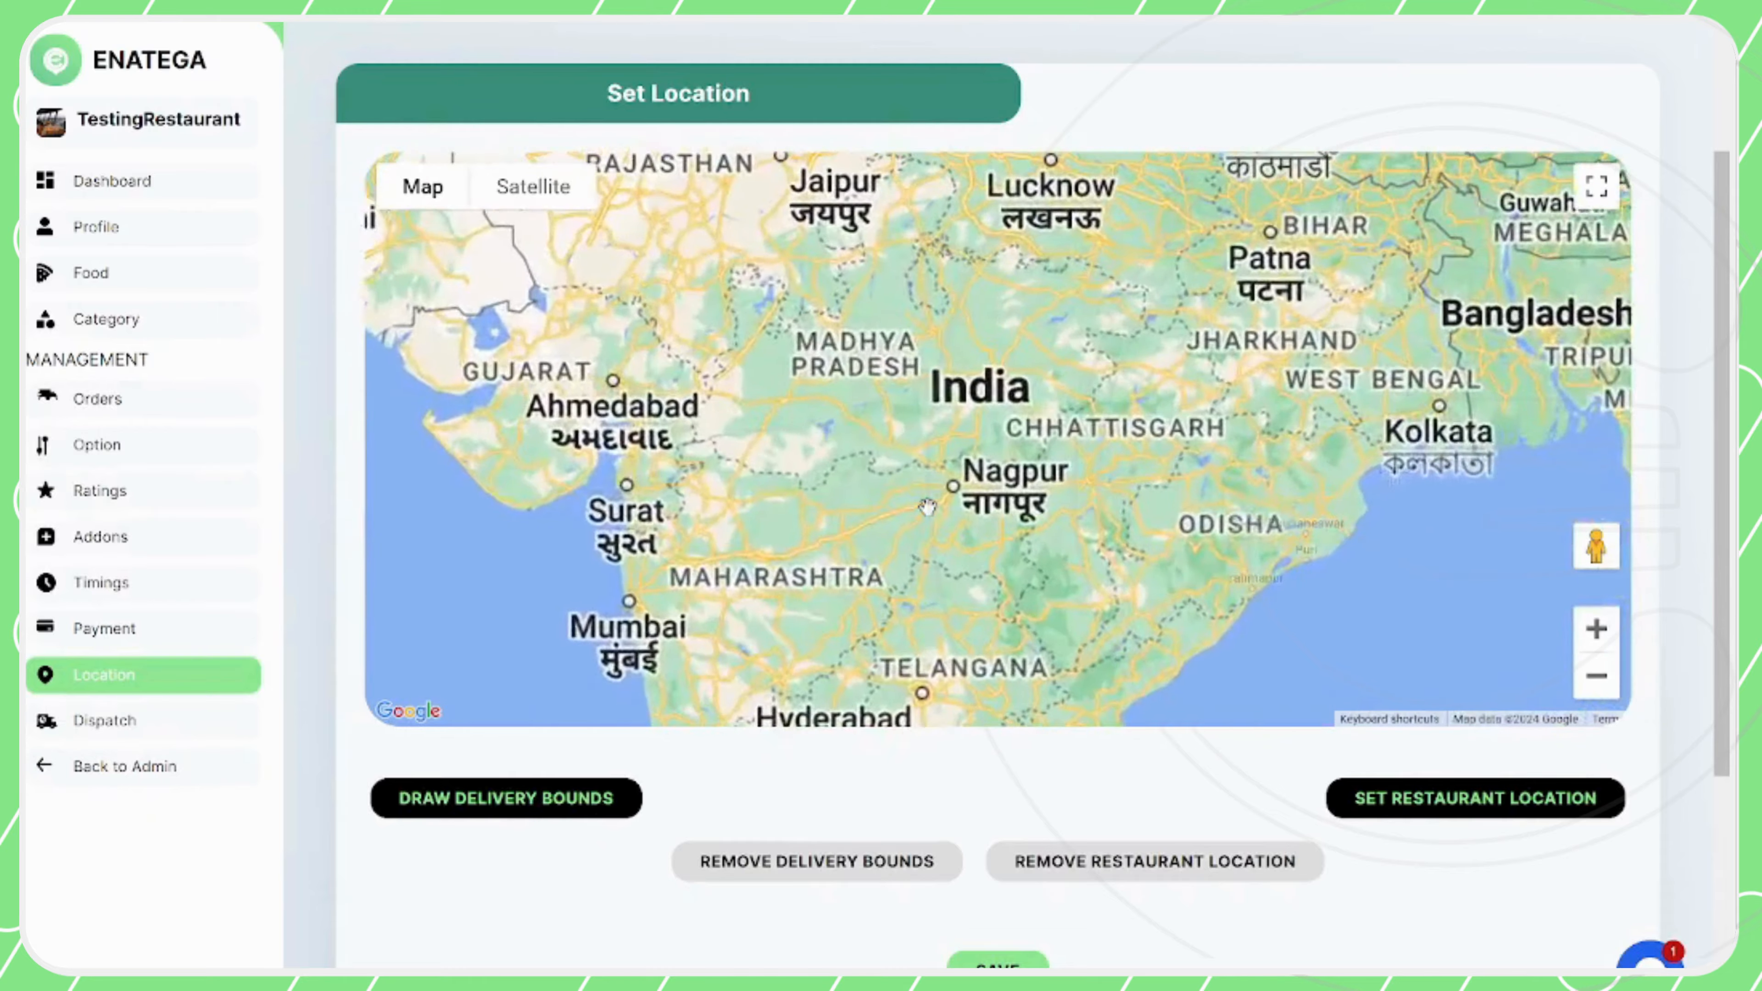
pyautogui.scroll(2, 927, 506)
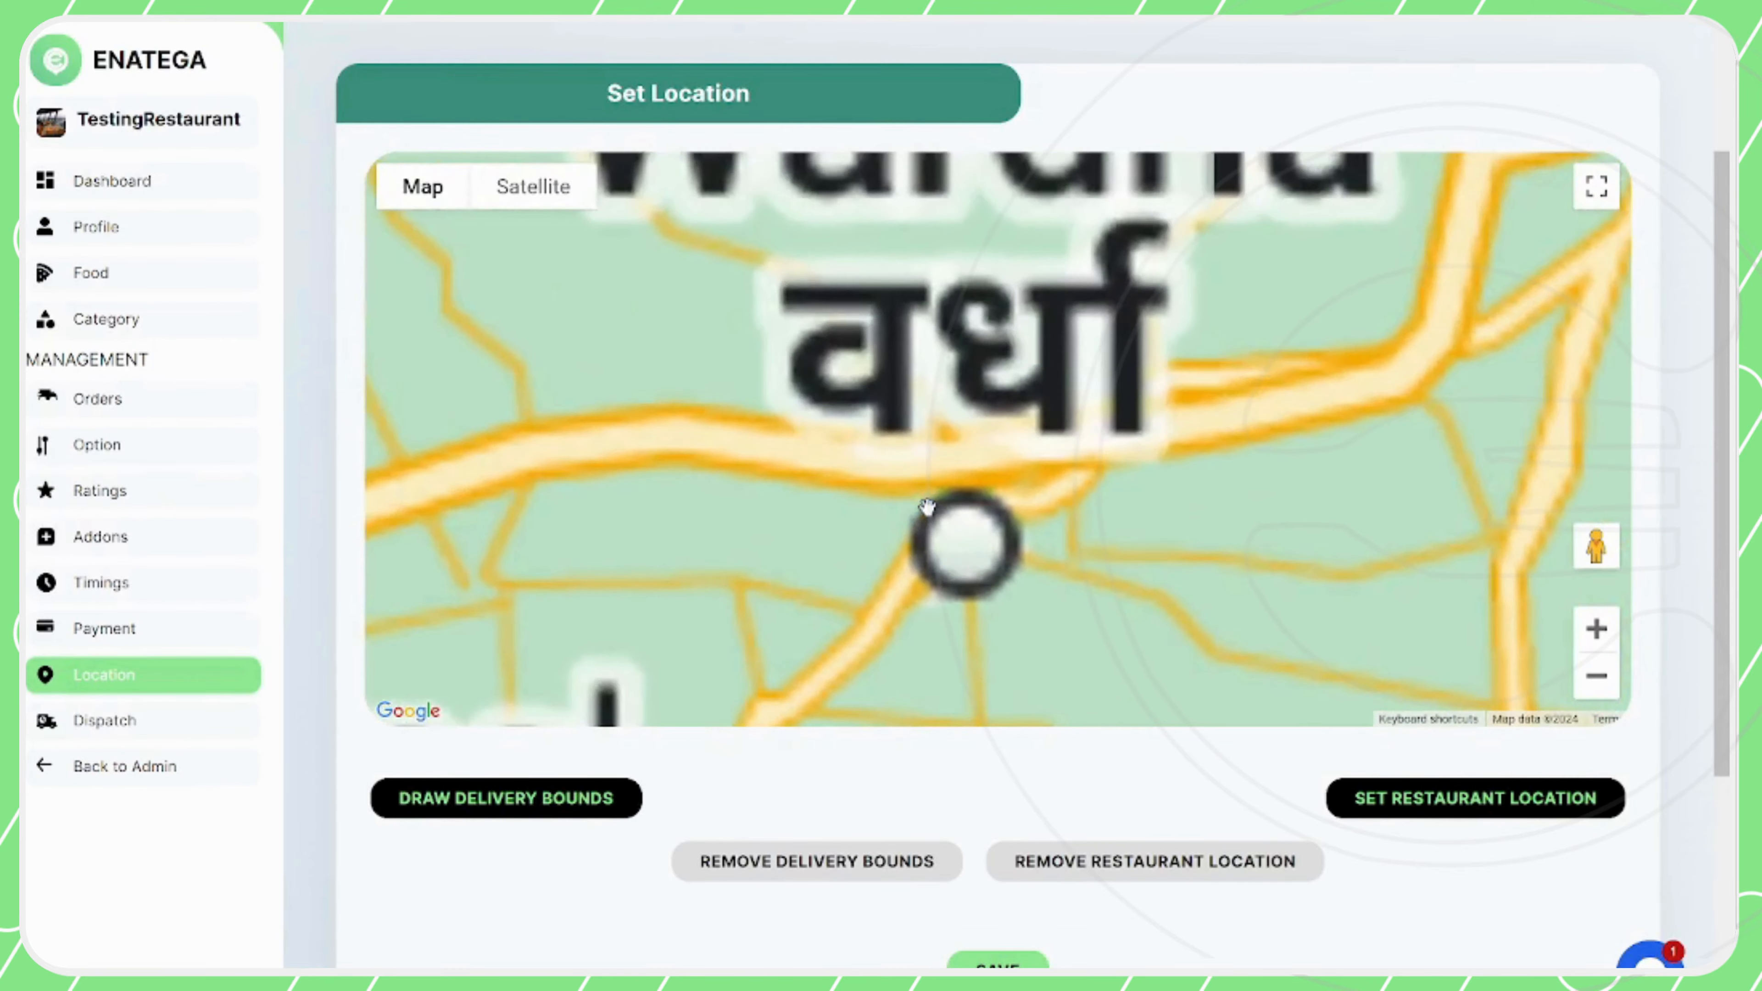
pyautogui.scroll(4, 775, 458)
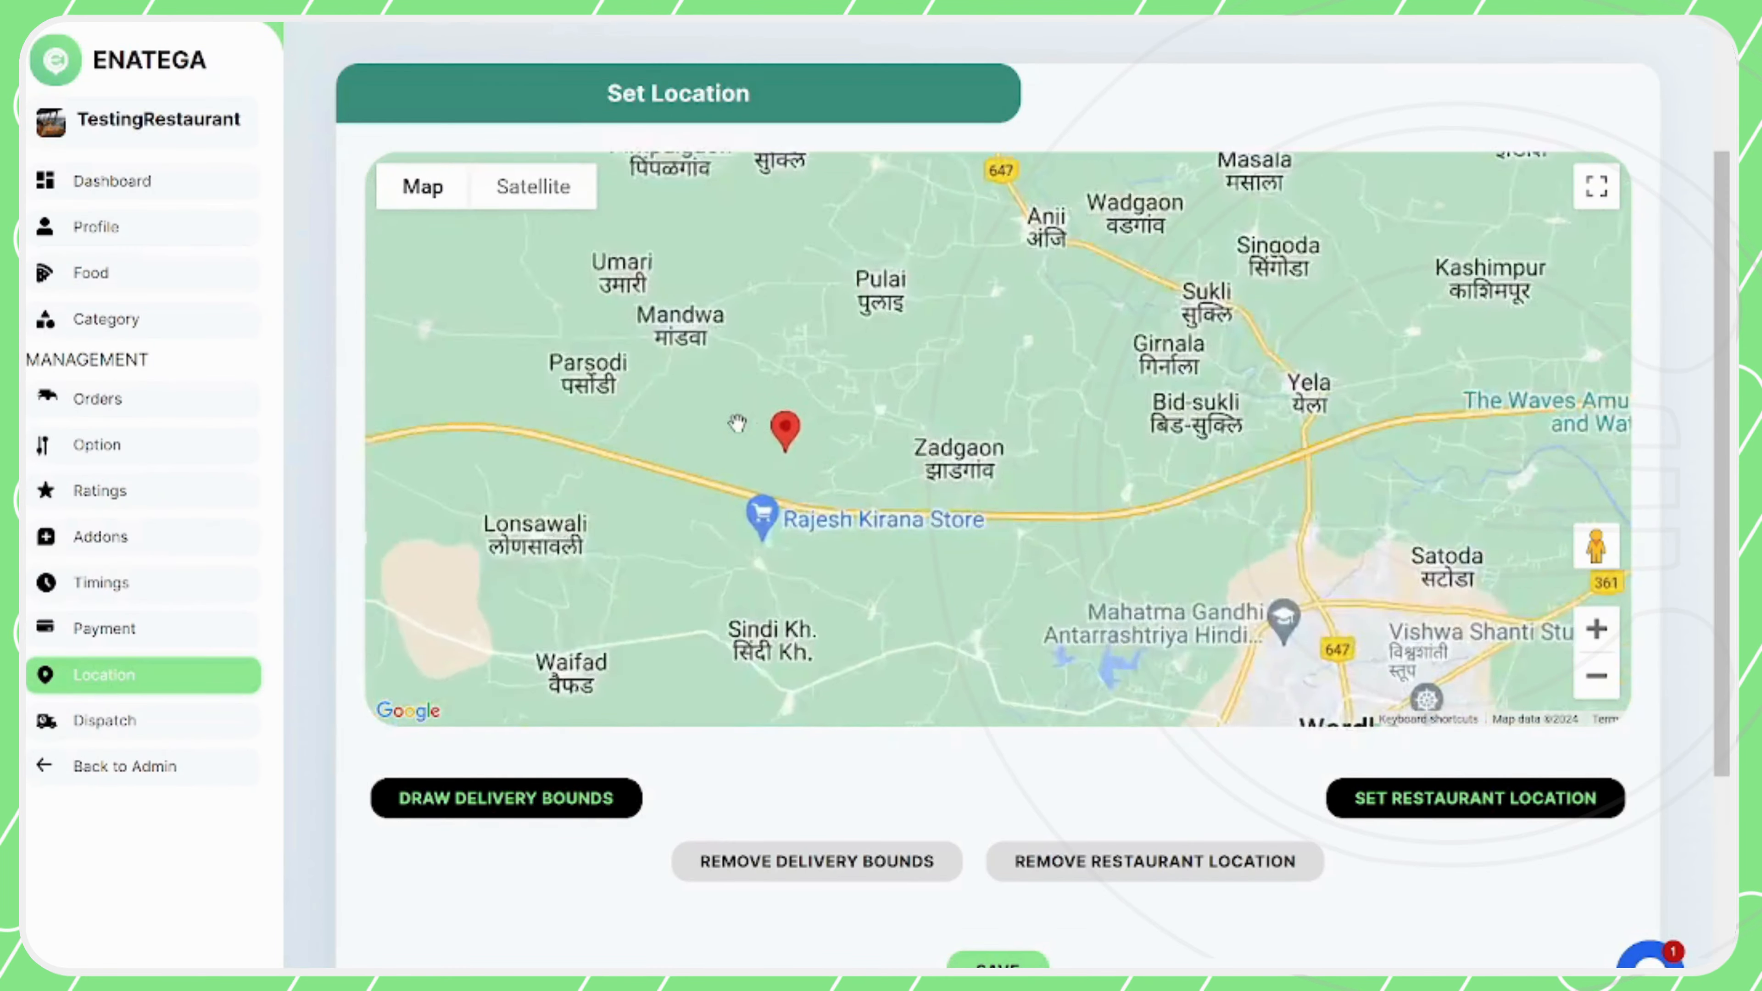
# Set the restaurant location and move its marker slightly farther east of Wagdara, north of the main road
pyautogui.scroll(-2, 737, 422)
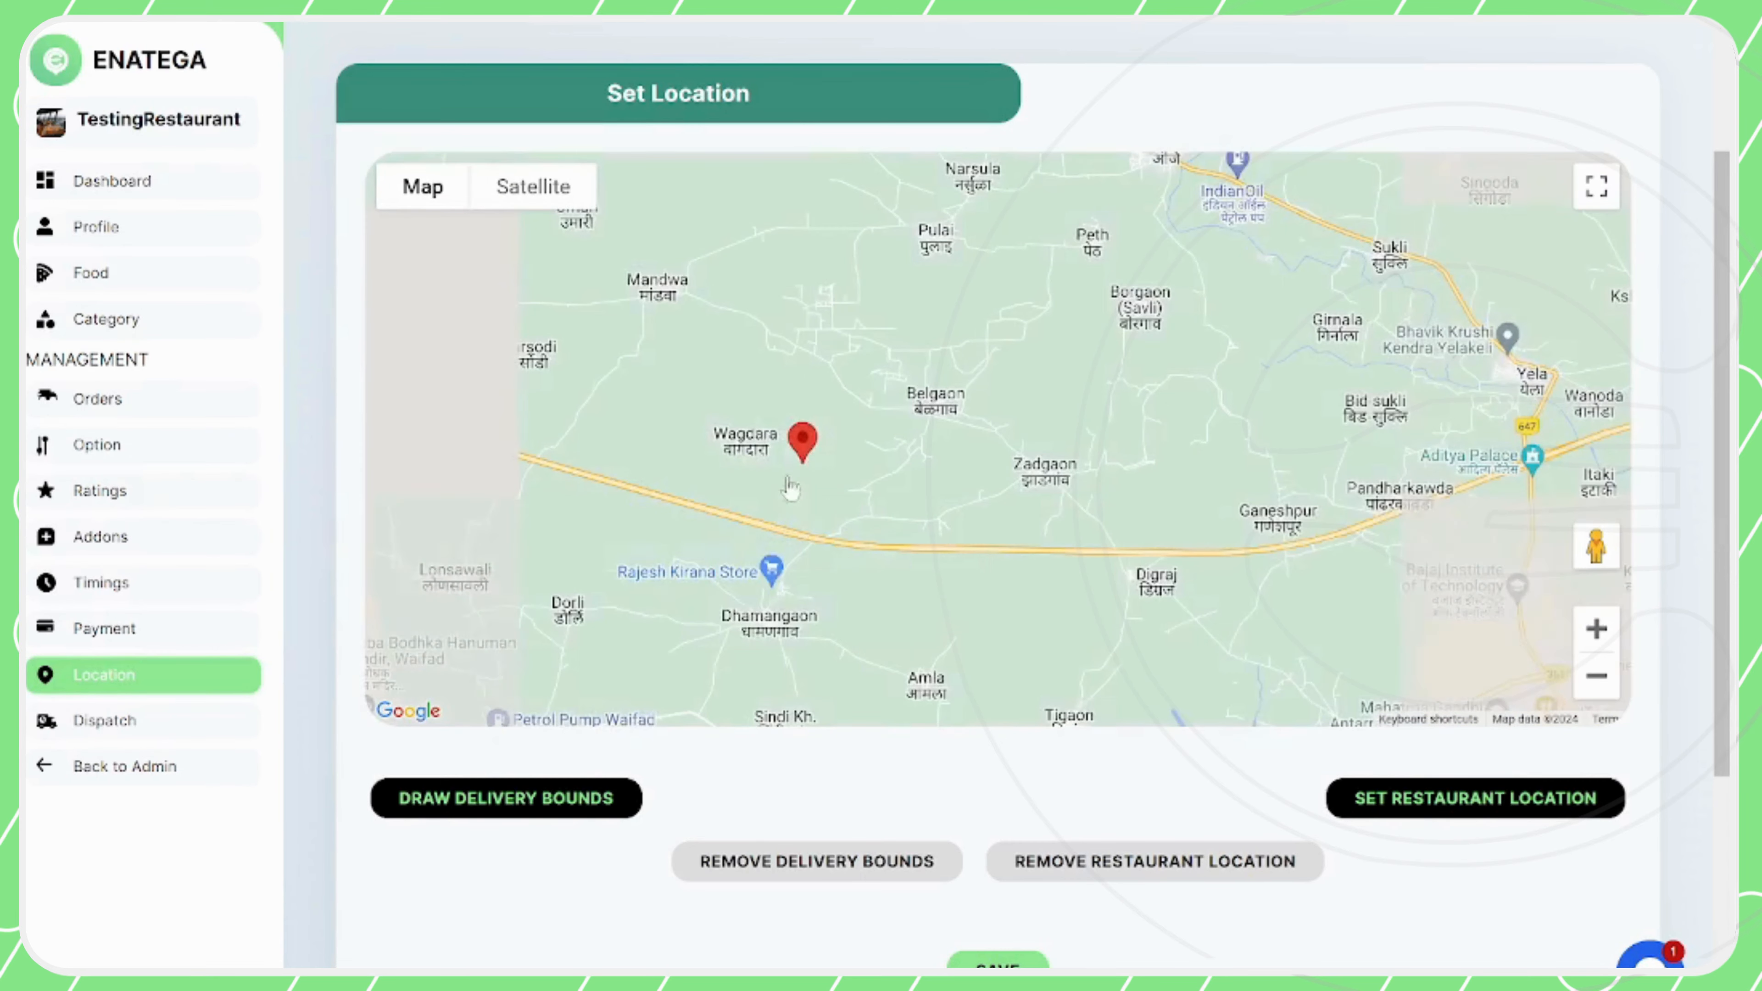
pyautogui.scroll(1, 830, 484)
pyautogui.scroll(1, 830, 483)
pyautogui.moveTo(829, 488); pyautogui.dragTo(1086, 550)
pyautogui.click(1373, 799)
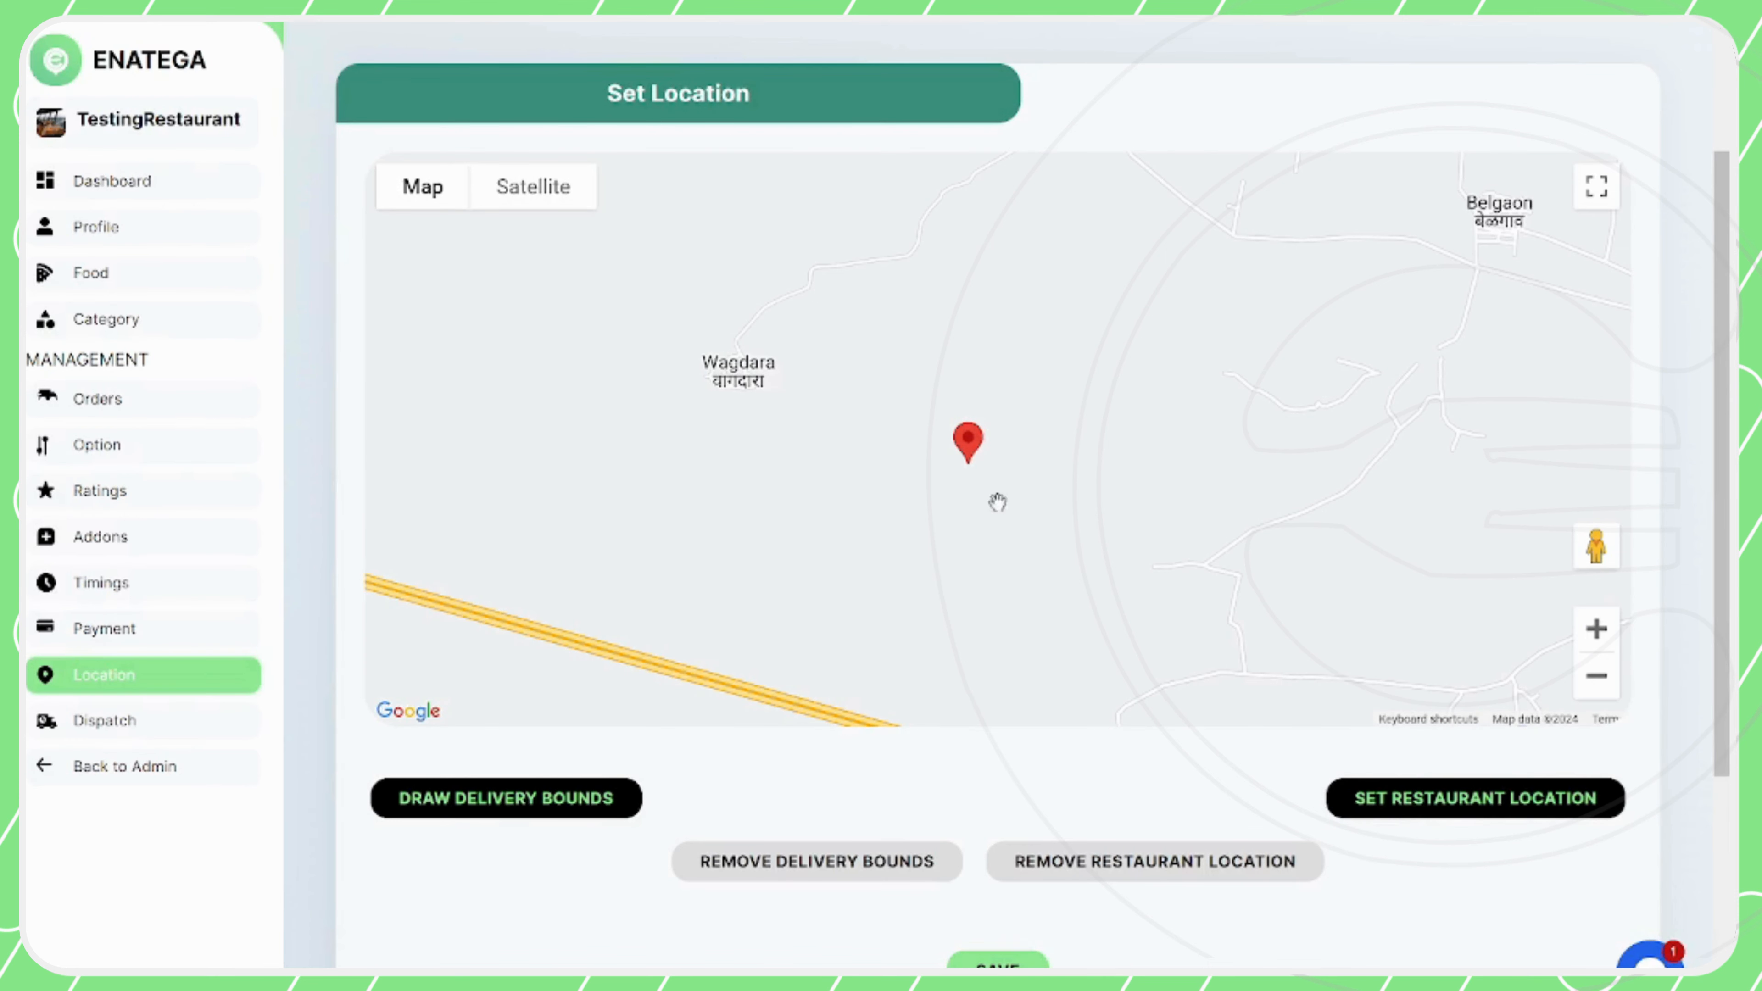
pyautogui.moveTo(966, 446)
pyautogui.mouseDown()
pyautogui.moveTo(899, 399)
pyautogui.moveTo(1026, 378)
pyautogui.moveTo(988, 401)
pyautogui.moveTo(1013, 442)
pyautogui.mouseUp()
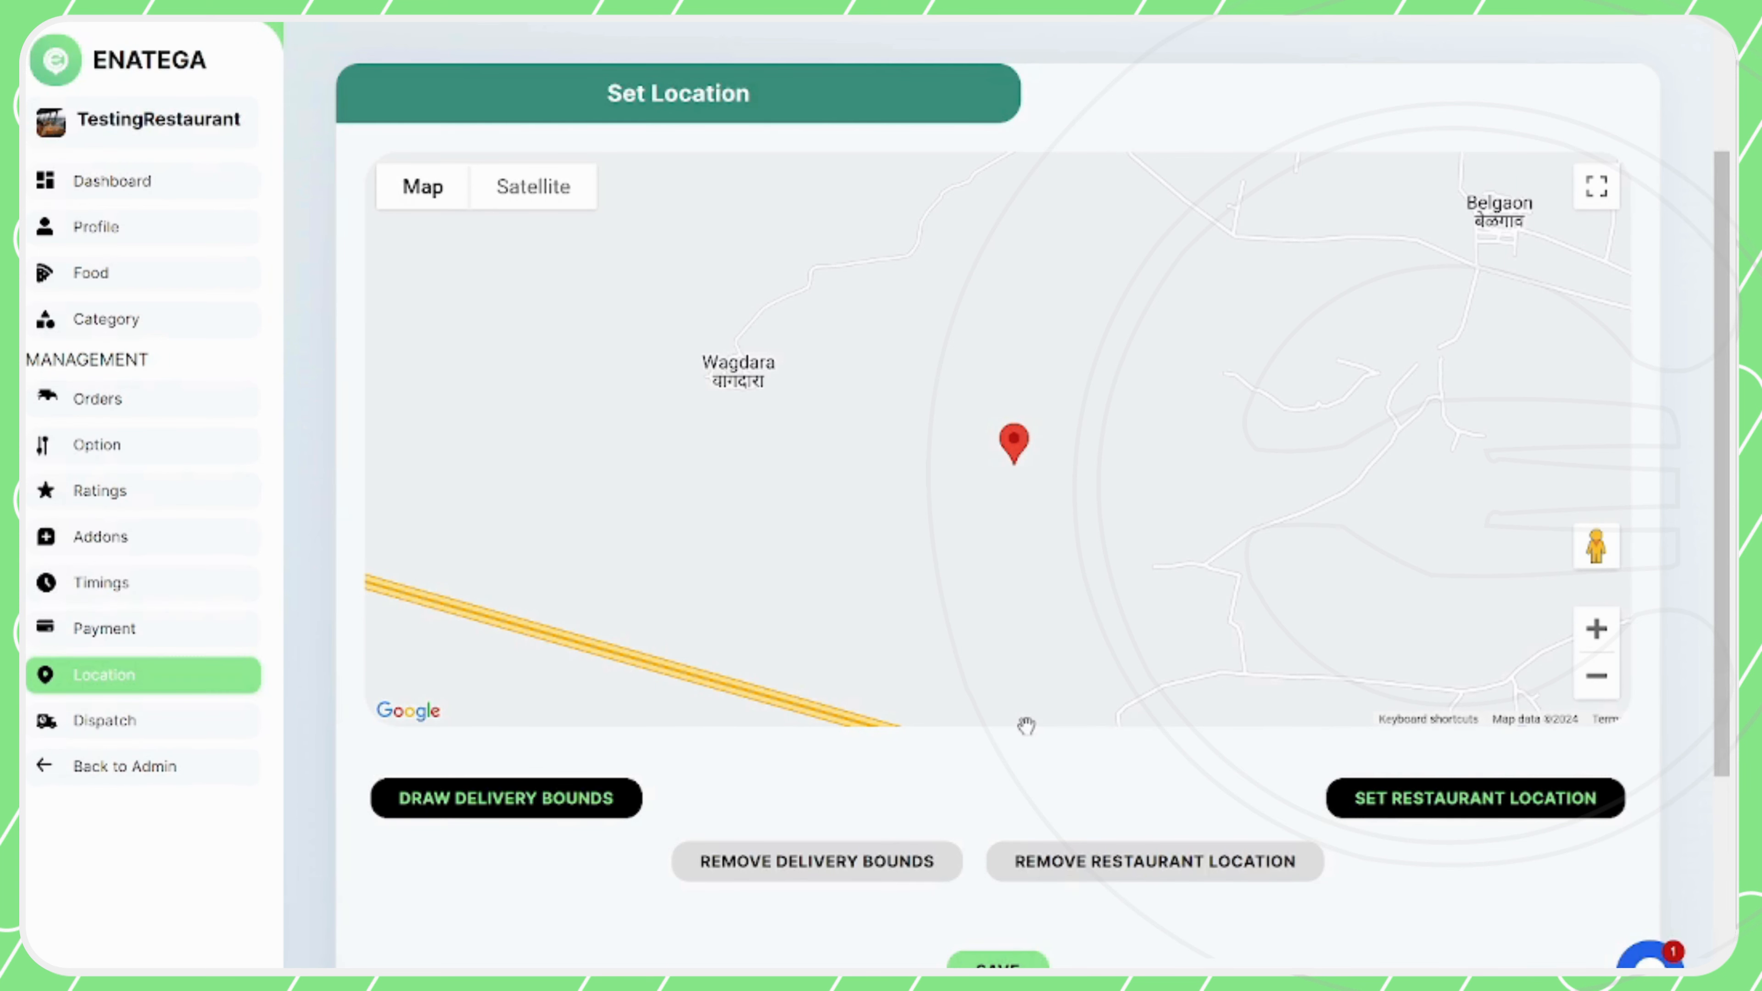
# Draw five-point delivery bounds around the restaurant marker, stretching from west of Wagdara to just short of Belgaon
pyautogui.scroll(-2, 840, 498)
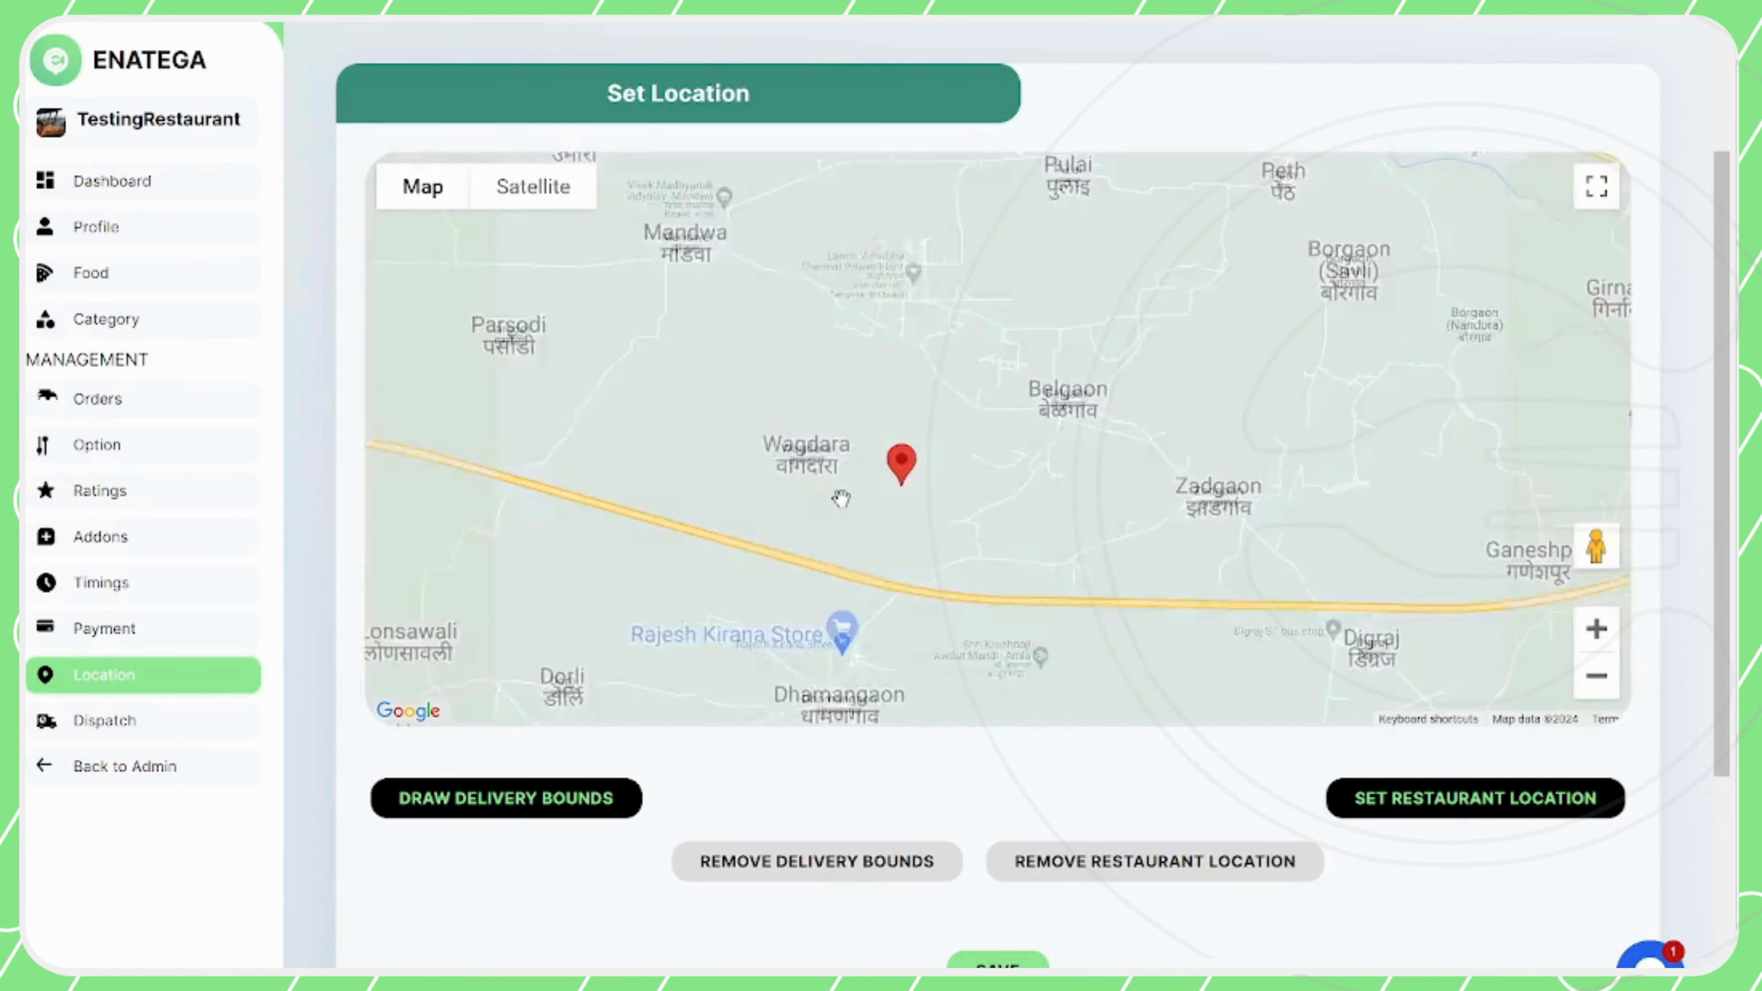
pyautogui.scroll(1, 841, 498)
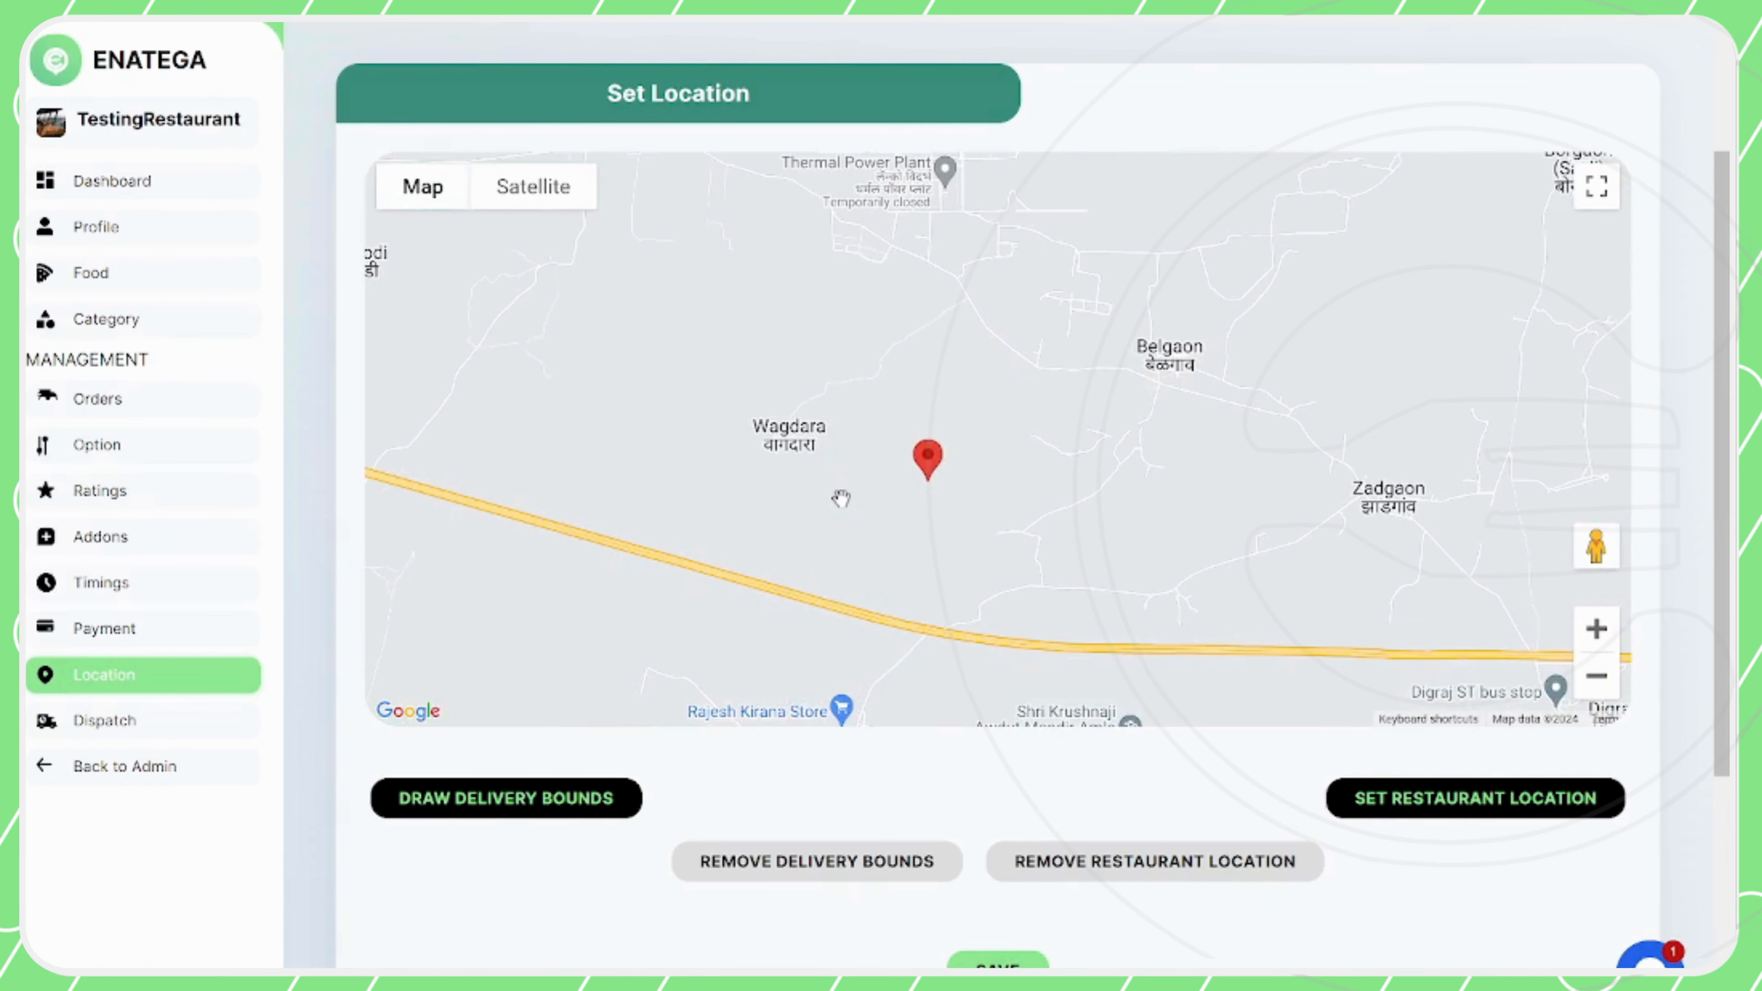
pyautogui.scroll(1, 840, 499)
pyautogui.scroll(-1, 841, 498)
pyautogui.click(548, 808)
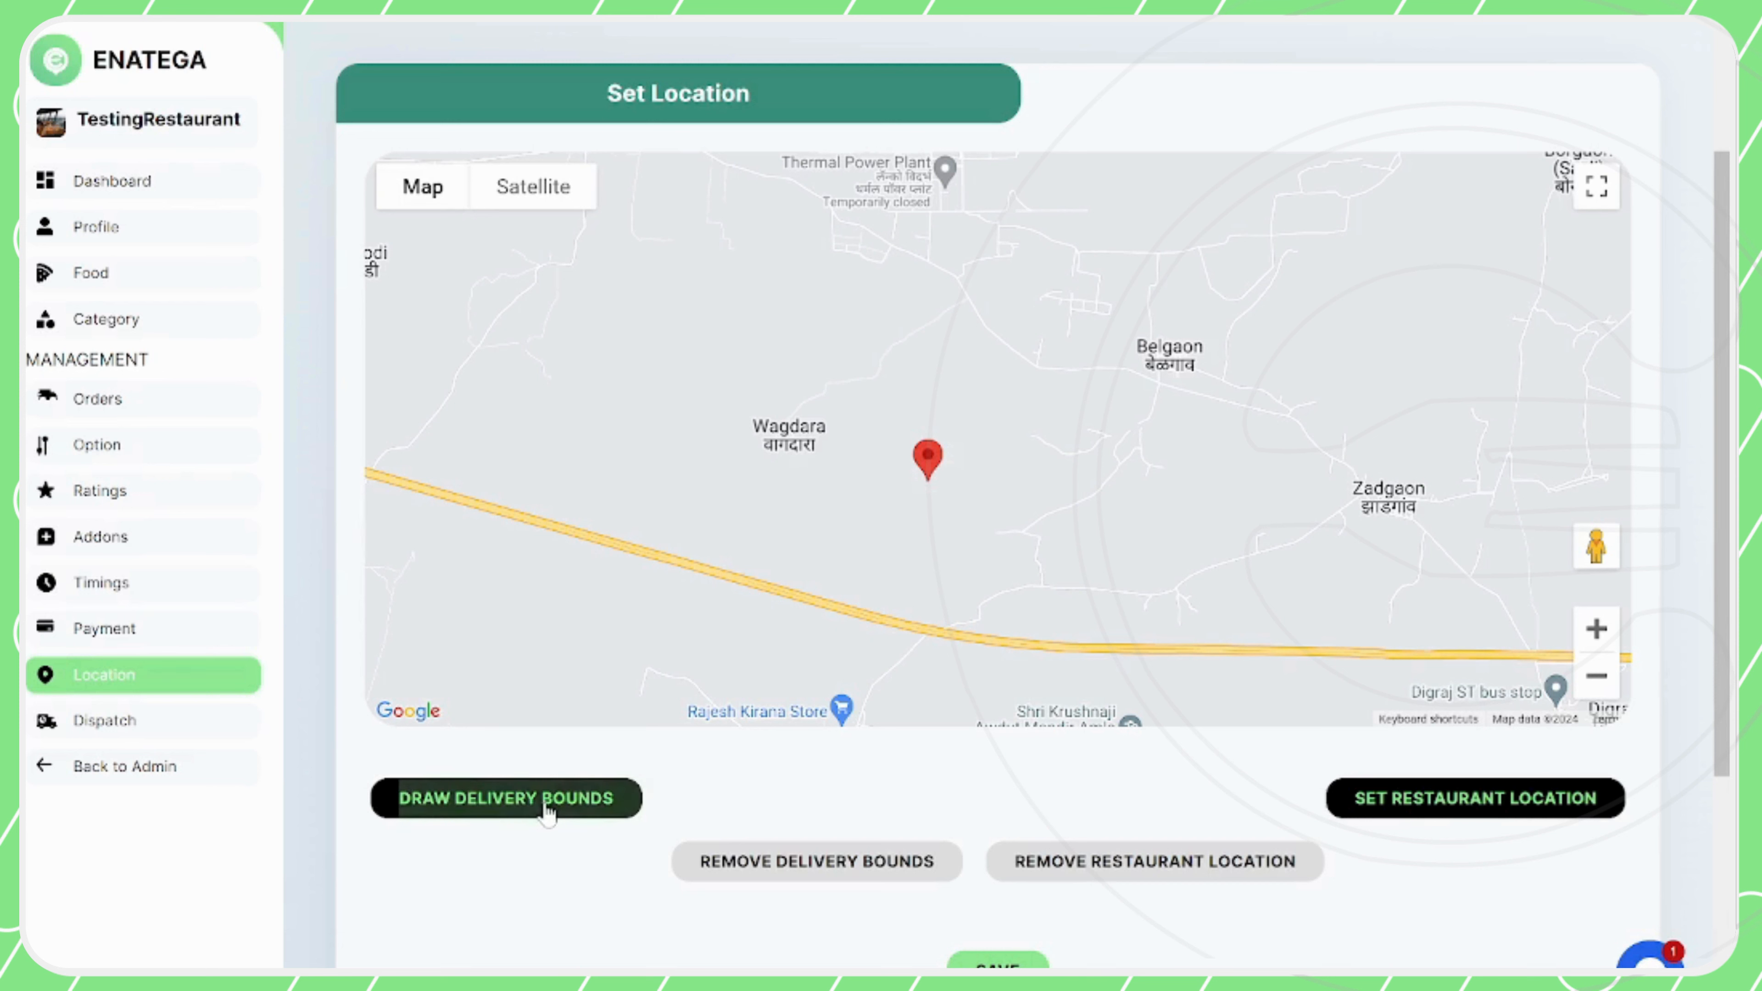
pyautogui.click(901, 338)
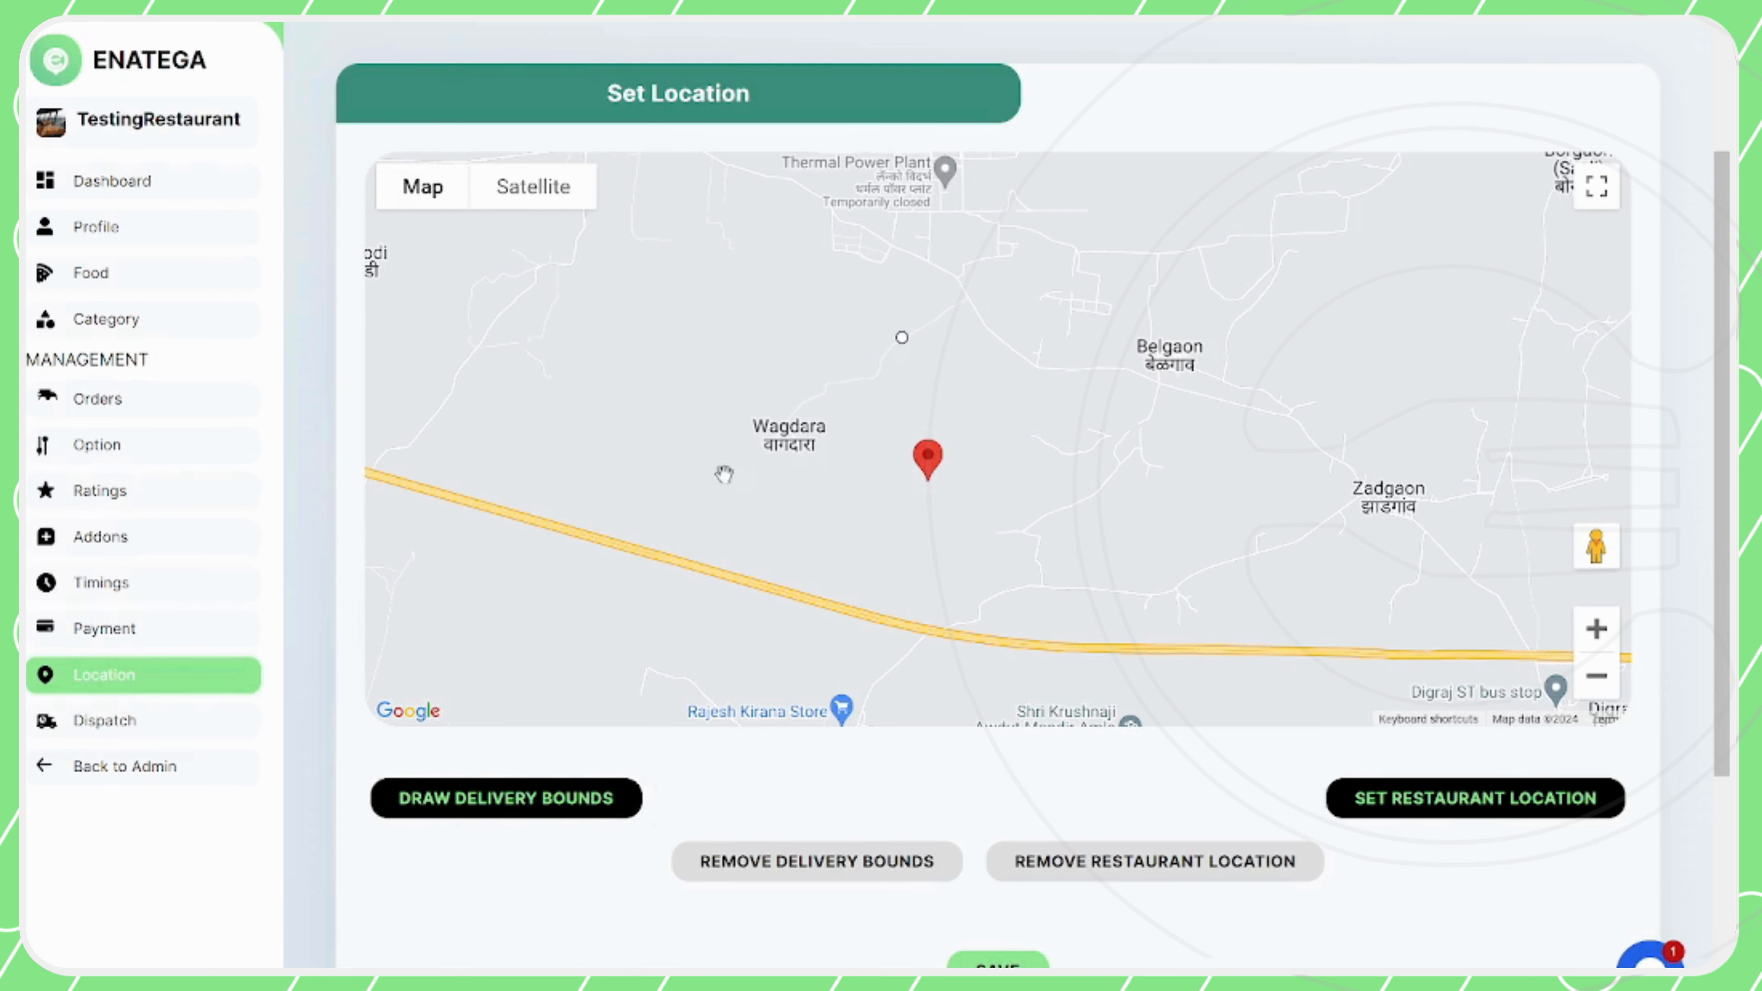
pyautogui.click(659, 509)
pyautogui.click(852, 665)
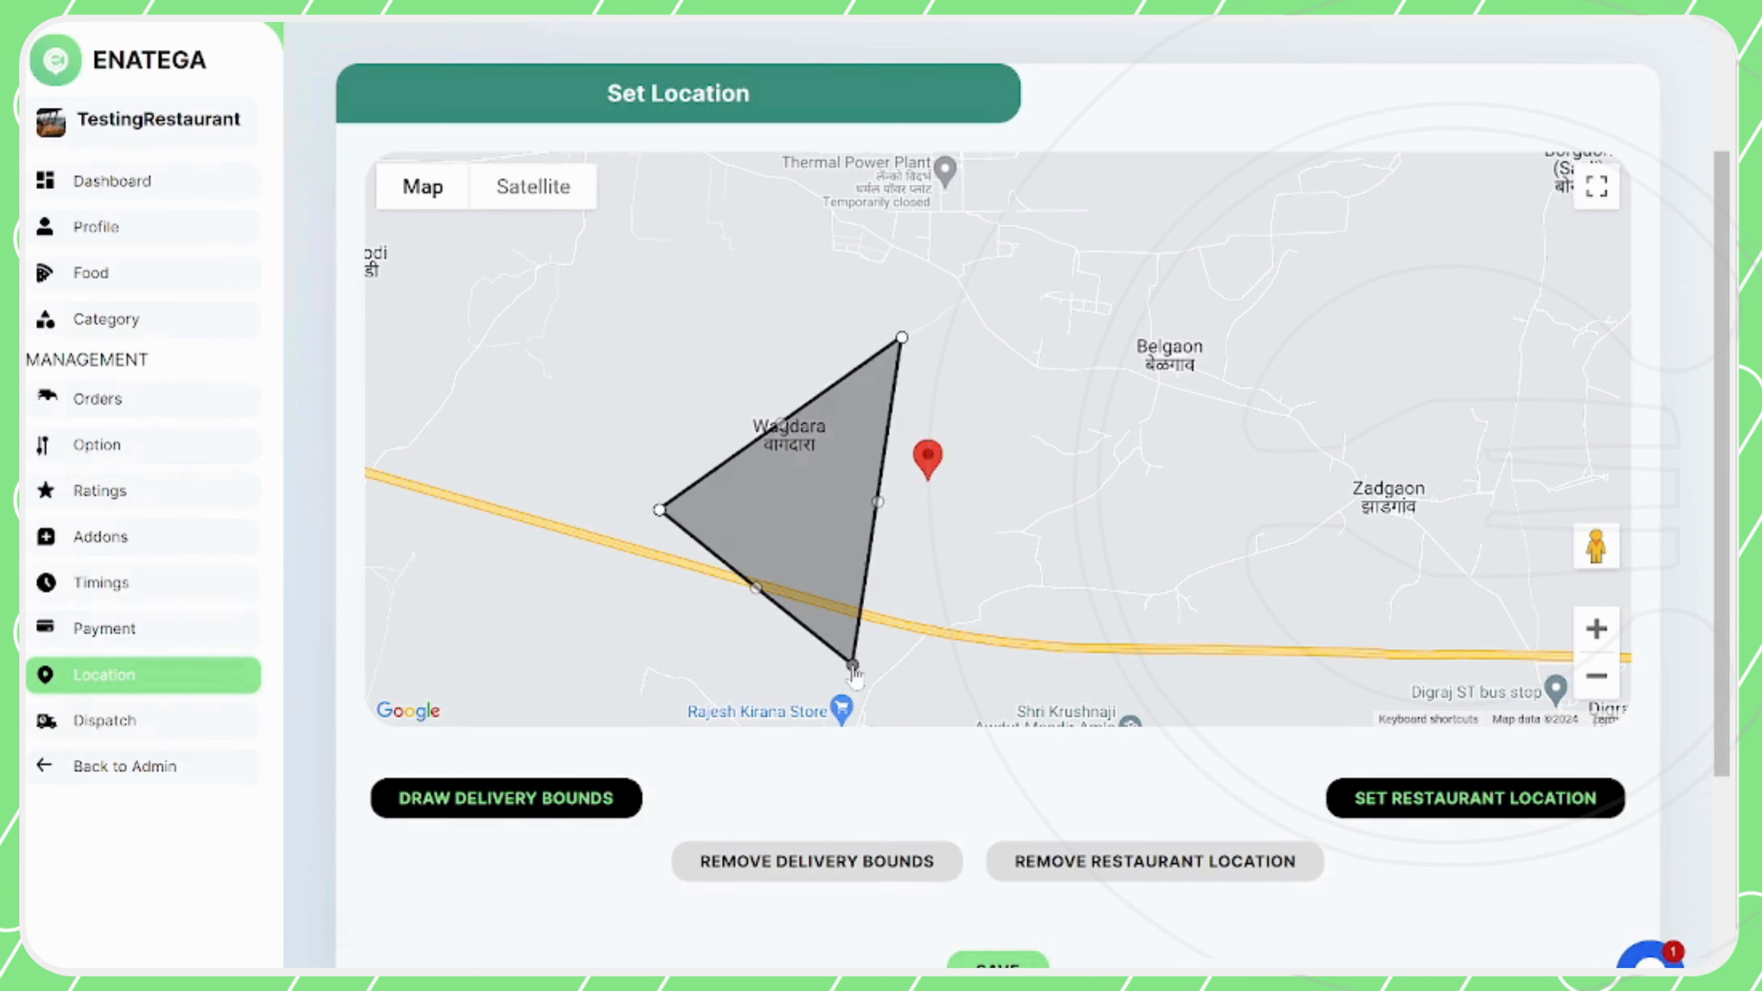
pyautogui.click(1080, 664)
pyautogui.click(1101, 422)
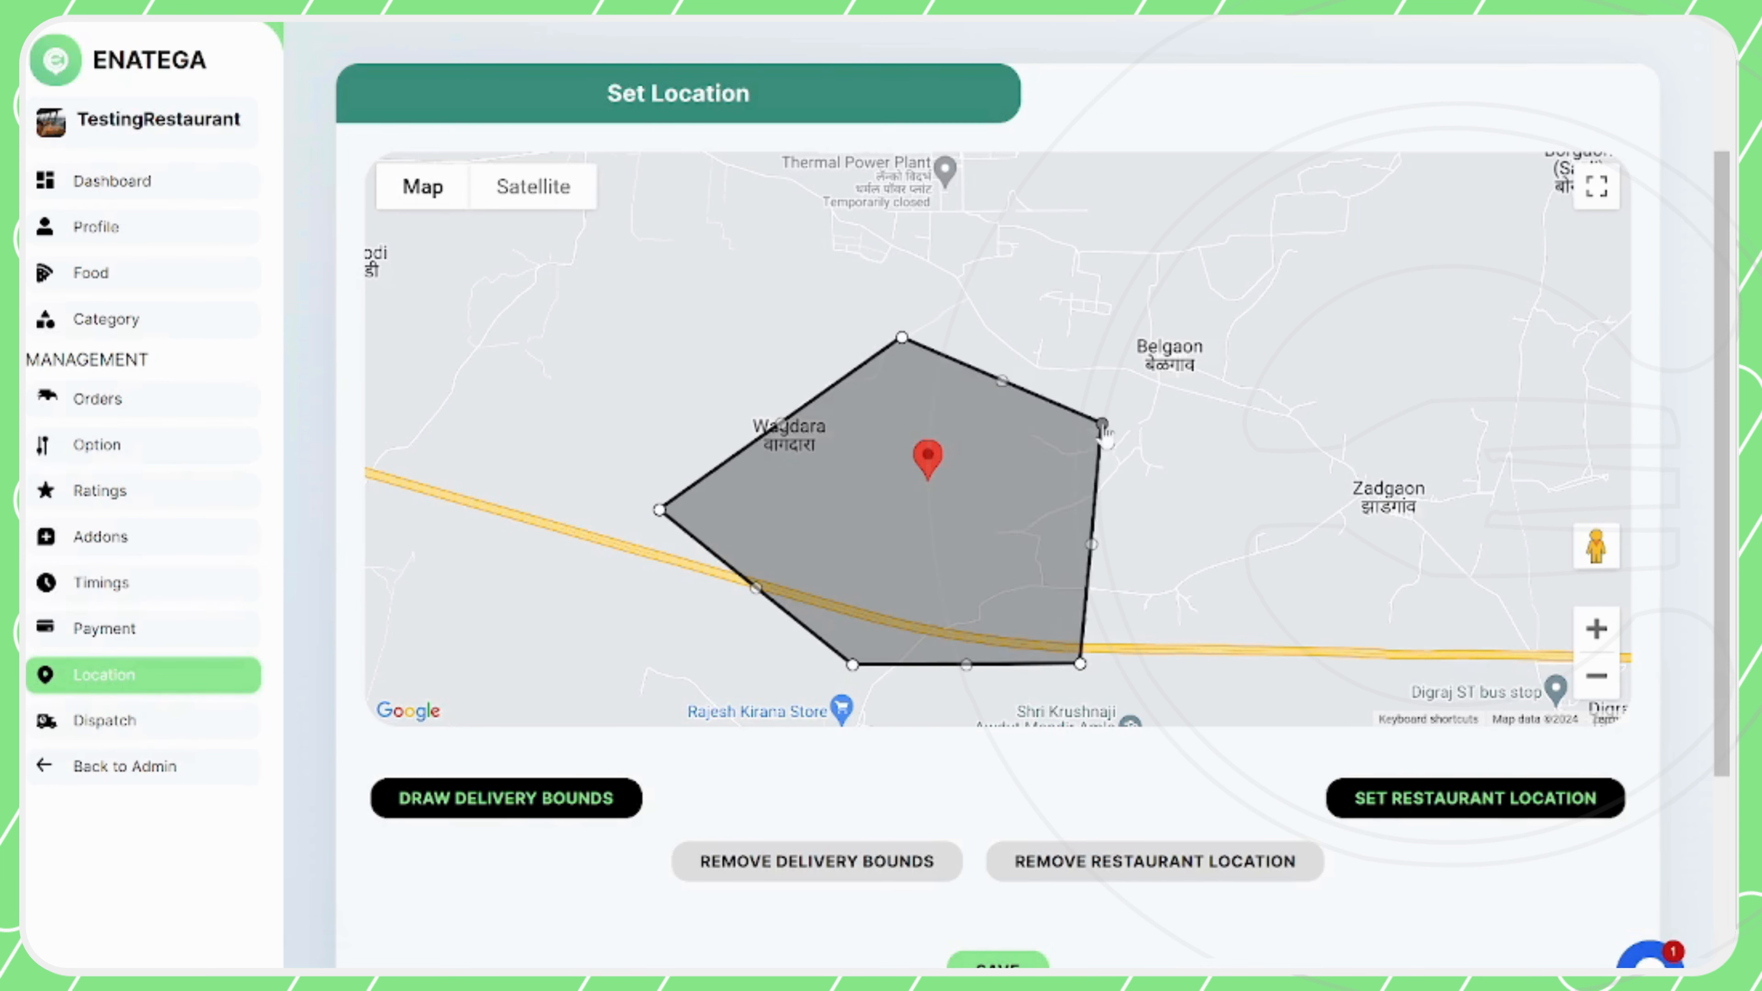
# Pull the five corners of the delivery bounds inward and shift the whole polygon slightly west around the restaurant marker
pyautogui.moveTo(901, 338); pyautogui.dragTo(938, 371)
pyautogui.moveTo(1101, 422); pyautogui.dragTo(1076, 426)
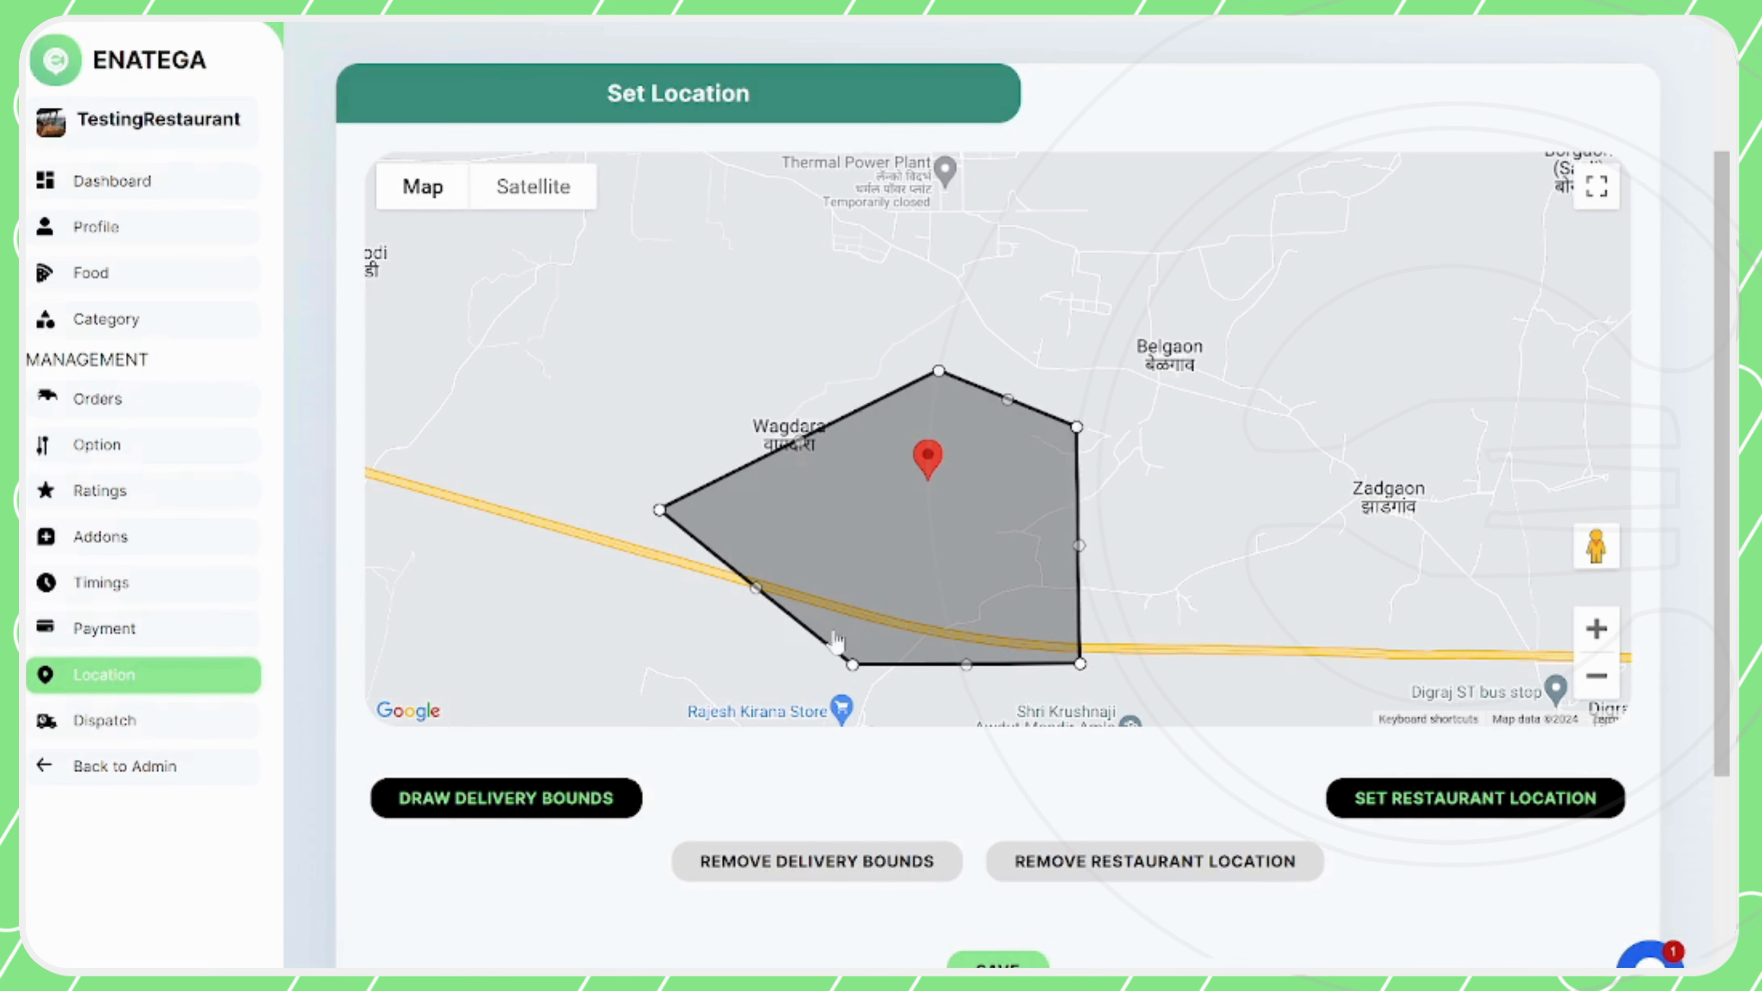
pyautogui.moveTo(852, 665); pyautogui.dragTo(883, 639)
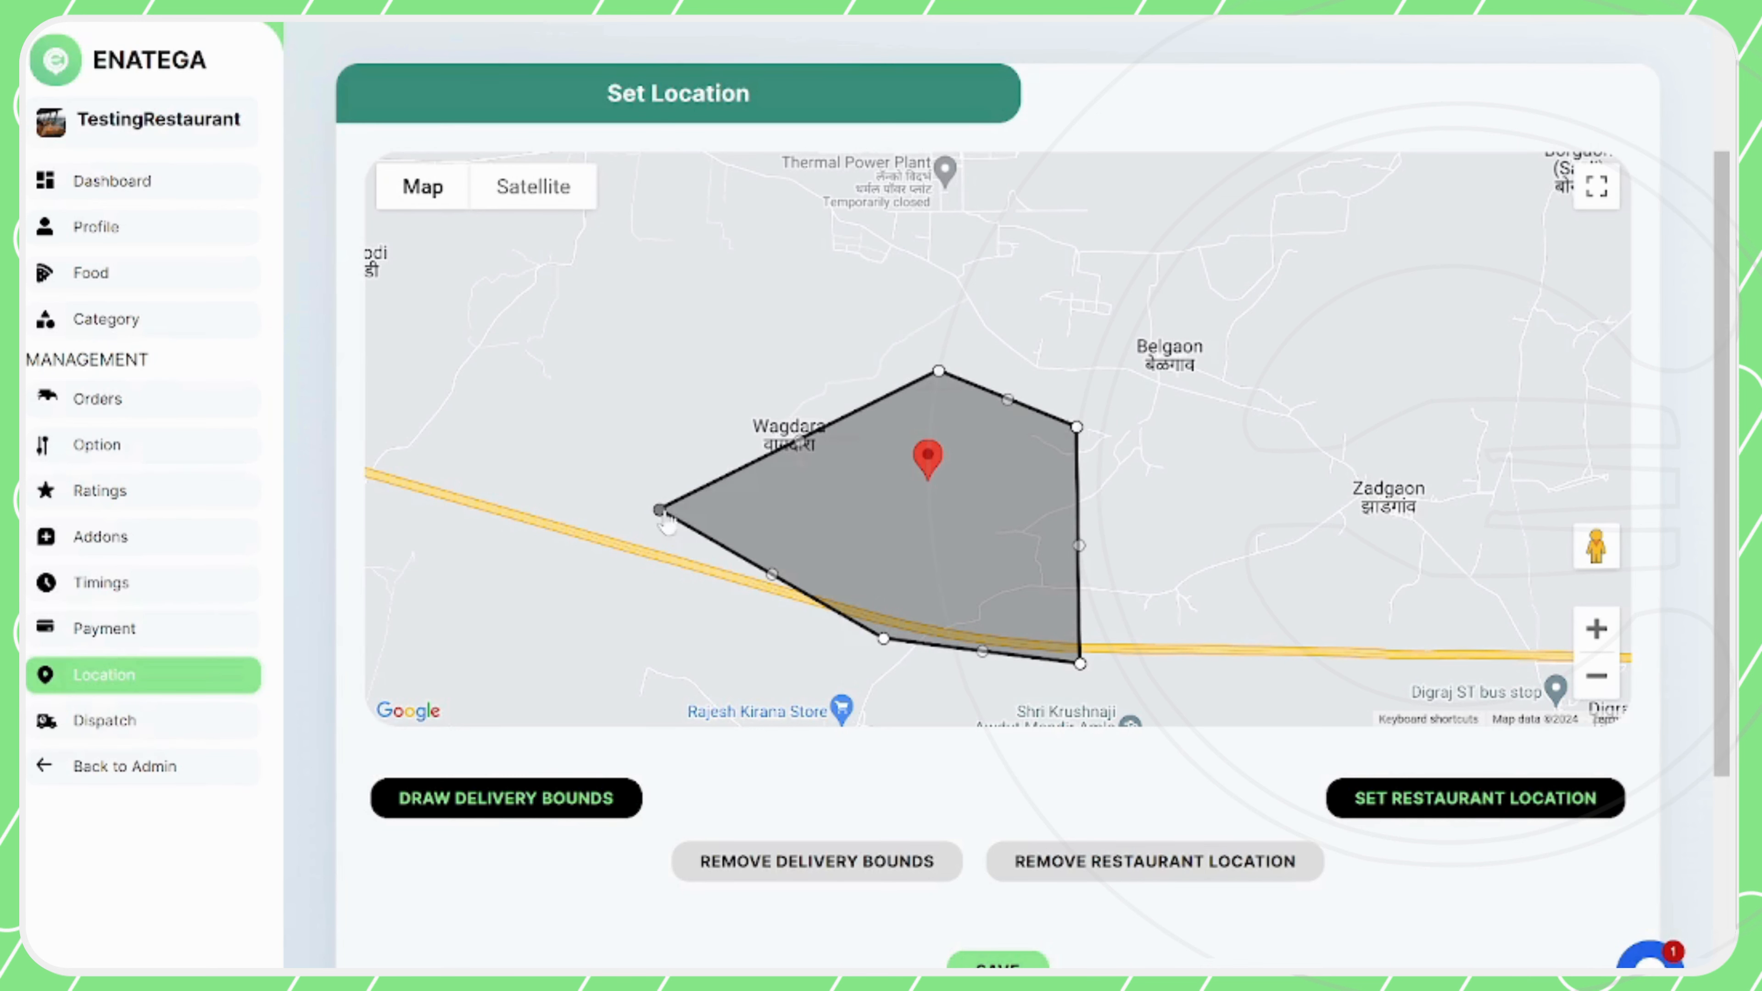
pyautogui.moveTo(660, 511); pyautogui.dragTo(747, 511)
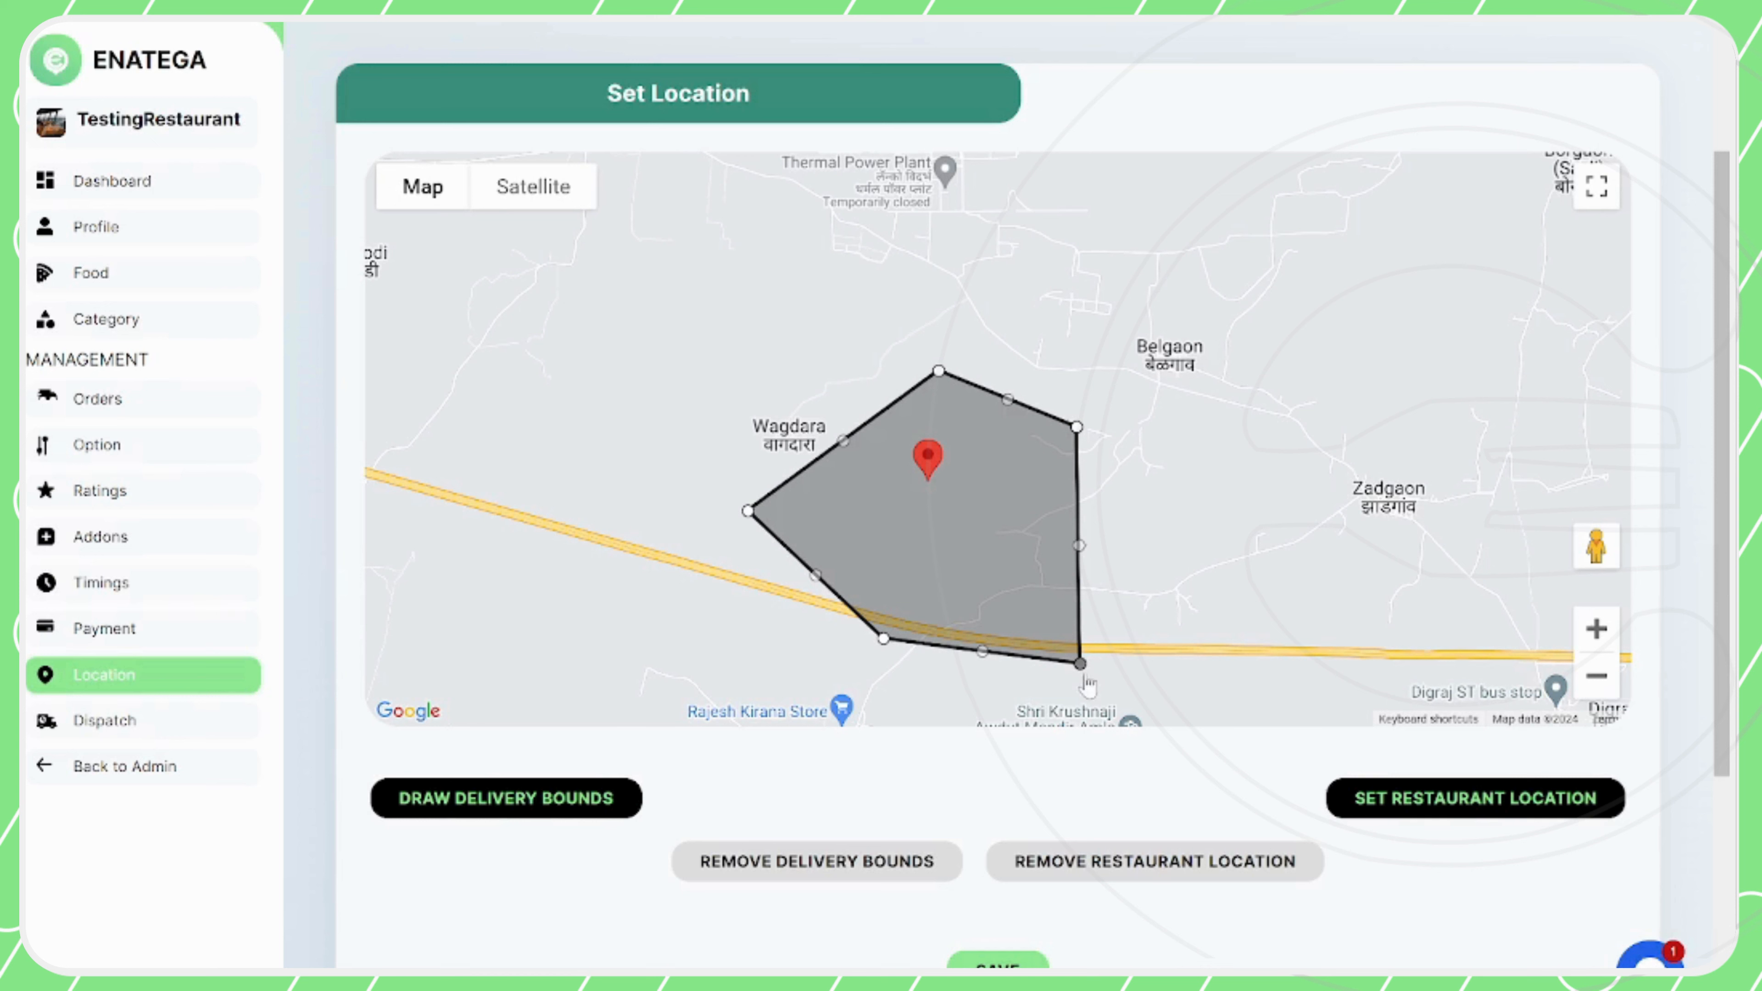
pyautogui.moveTo(1080, 664); pyautogui.dragTo(1054, 622)
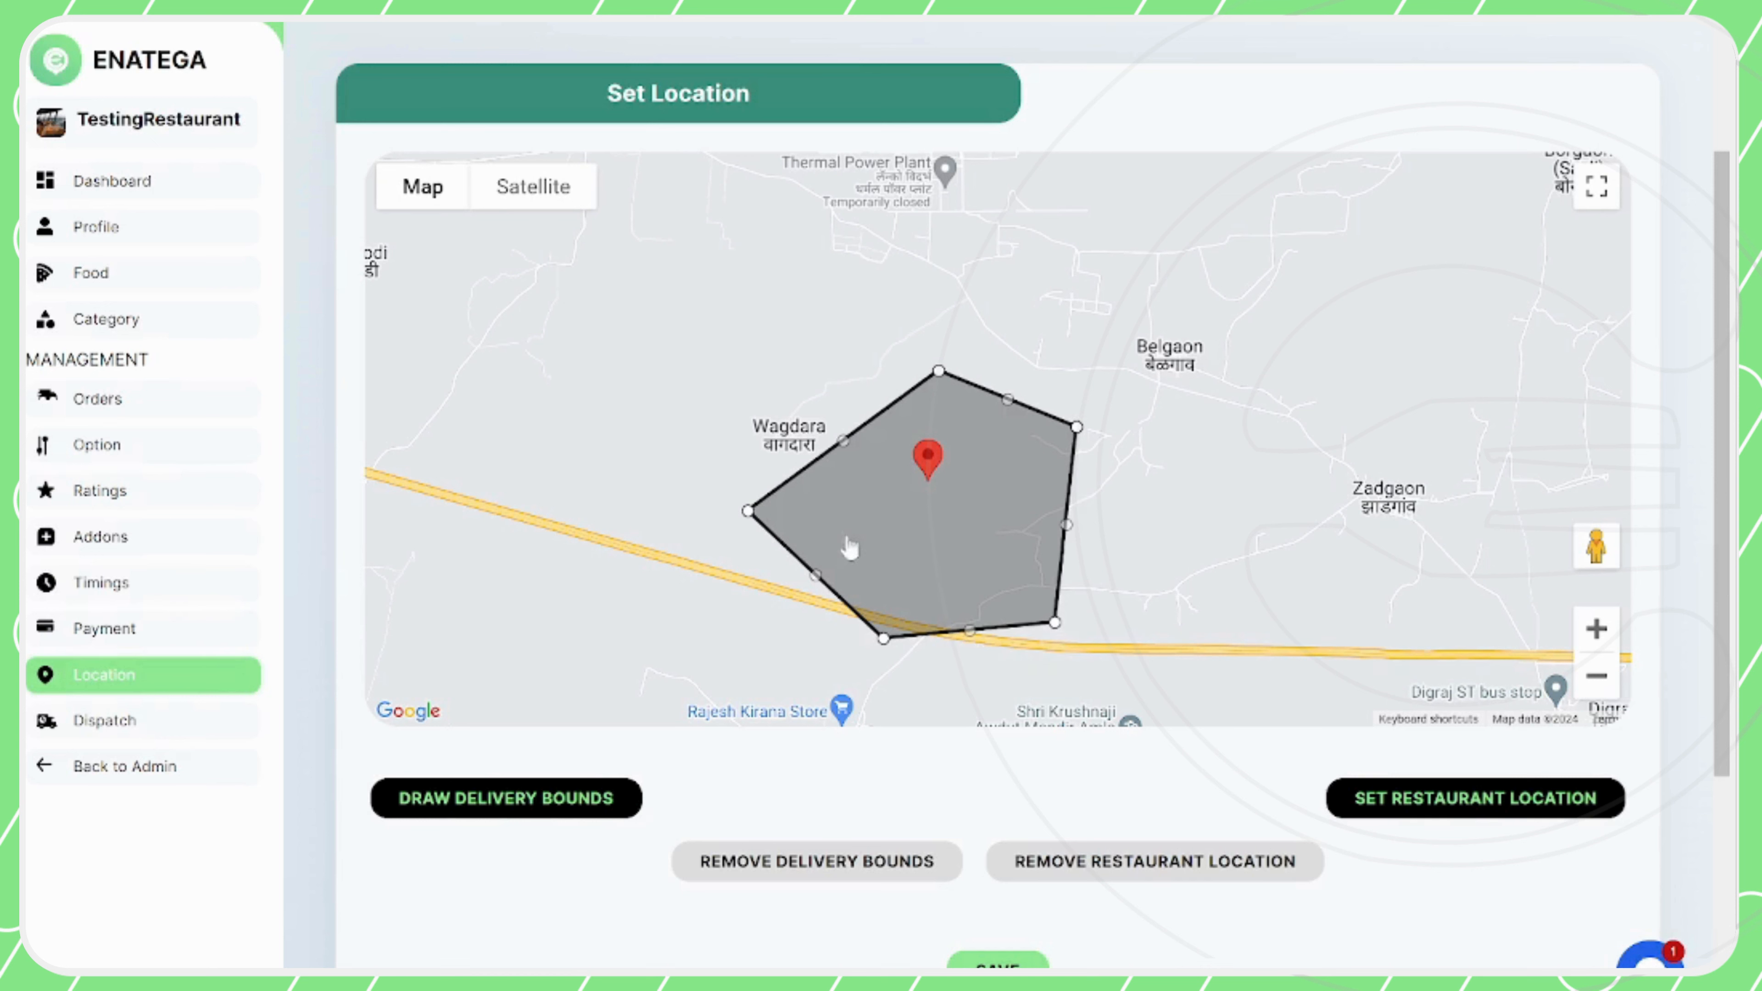
pyautogui.moveTo(892, 571)
pyautogui.mouseDown()
pyautogui.moveTo(879, 525)
pyautogui.moveTo(925, 571)
pyautogui.mouseUp()
# Save the restaurant location and delivery bounds
pyautogui.scroll(-2, 970, 813)
pyautogui.click(999, 863)
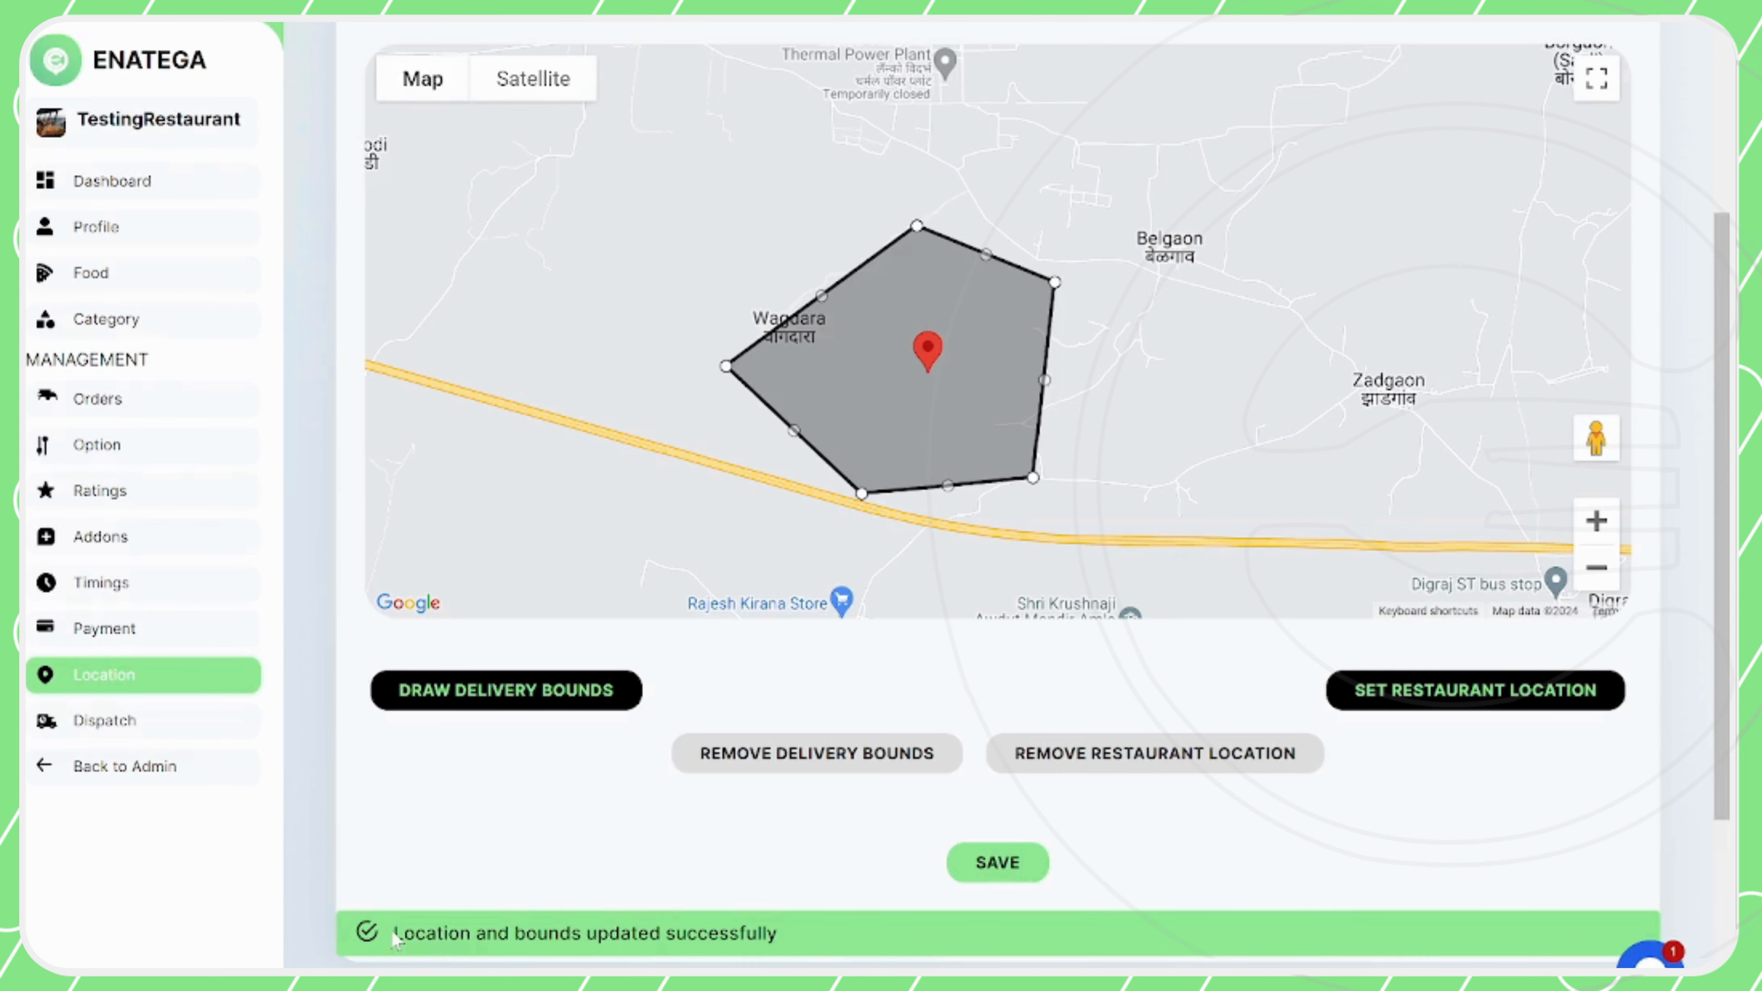
pyautogui.moveTo(397, 933); pyautogui.dragTo(810, 961)
pyautogui.click(626, 816)
pyautogui.scroll(2, 630, 822)
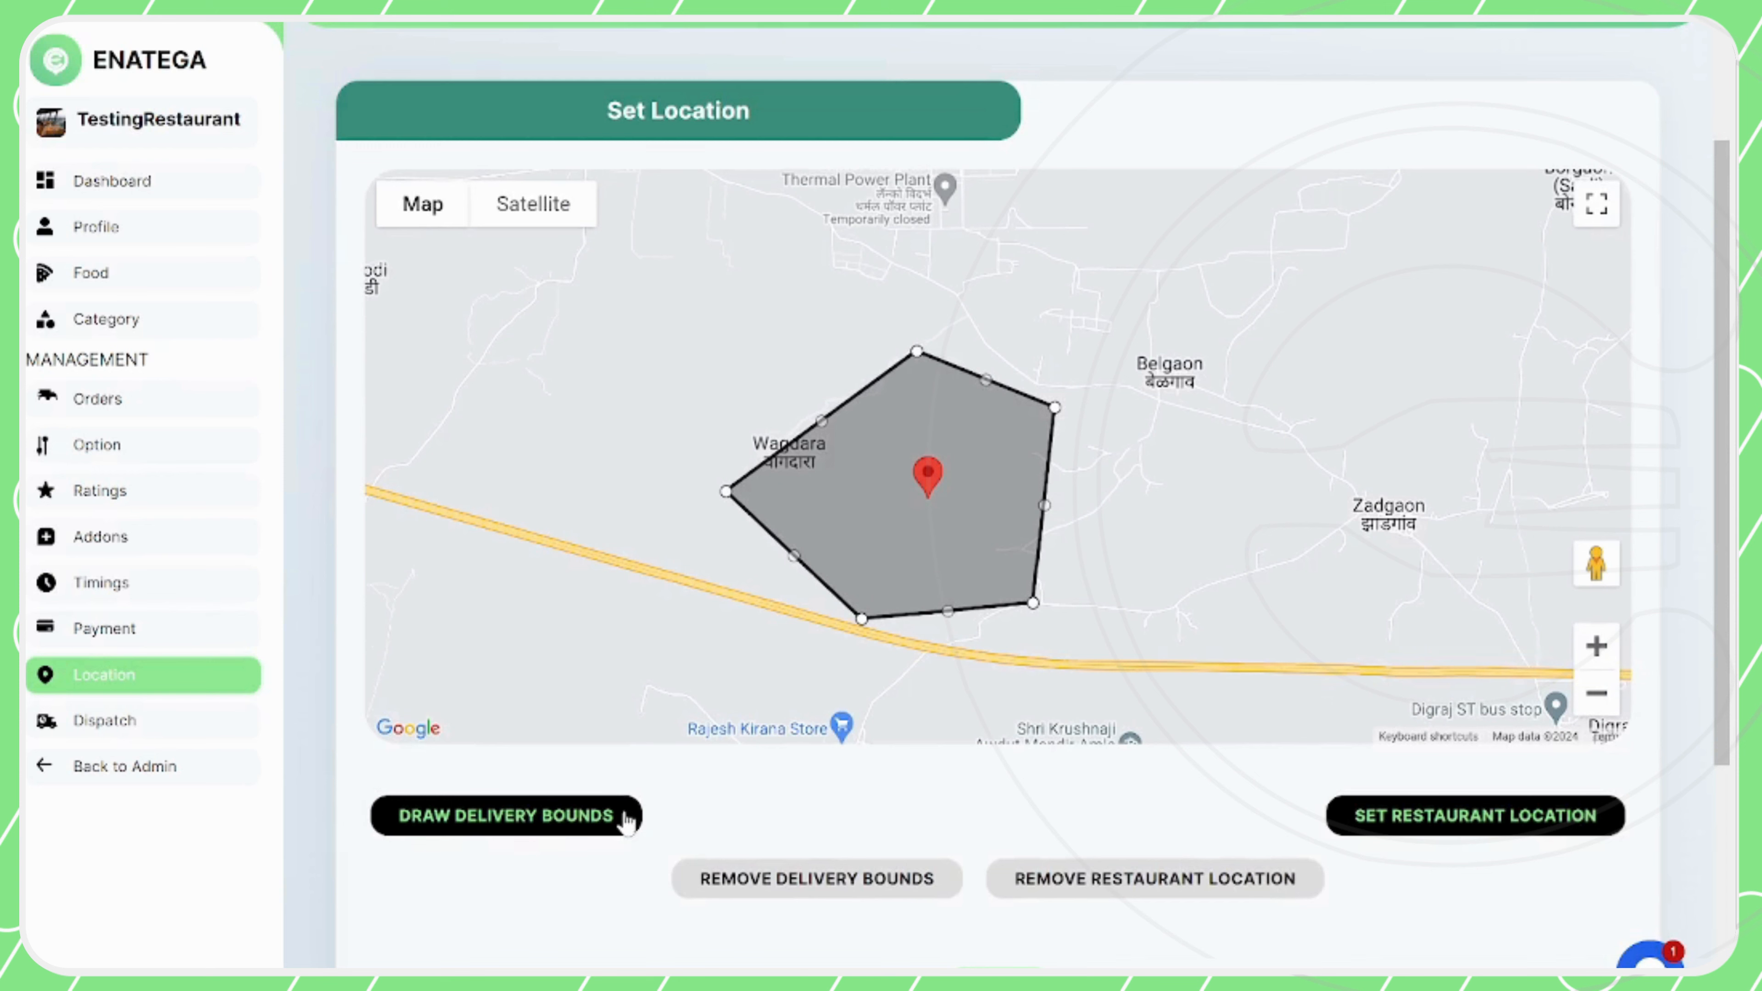
# Open the restaurant's Dispatch page
pyautogui.click(132, 726)
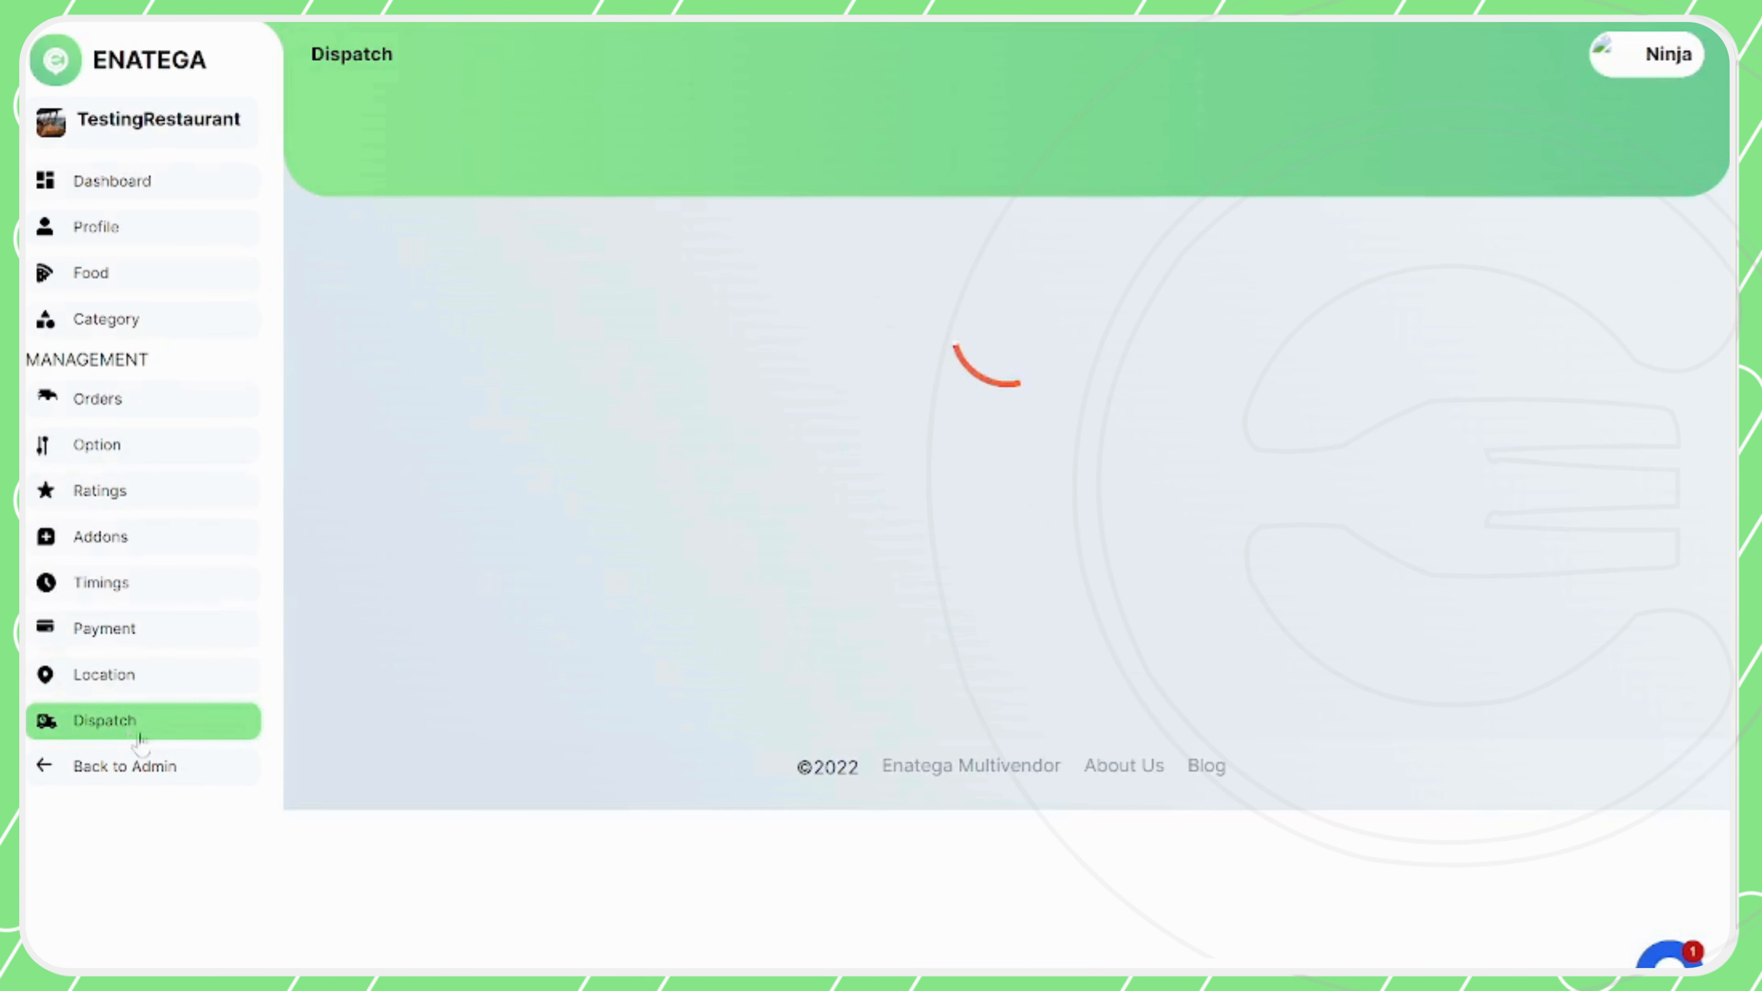